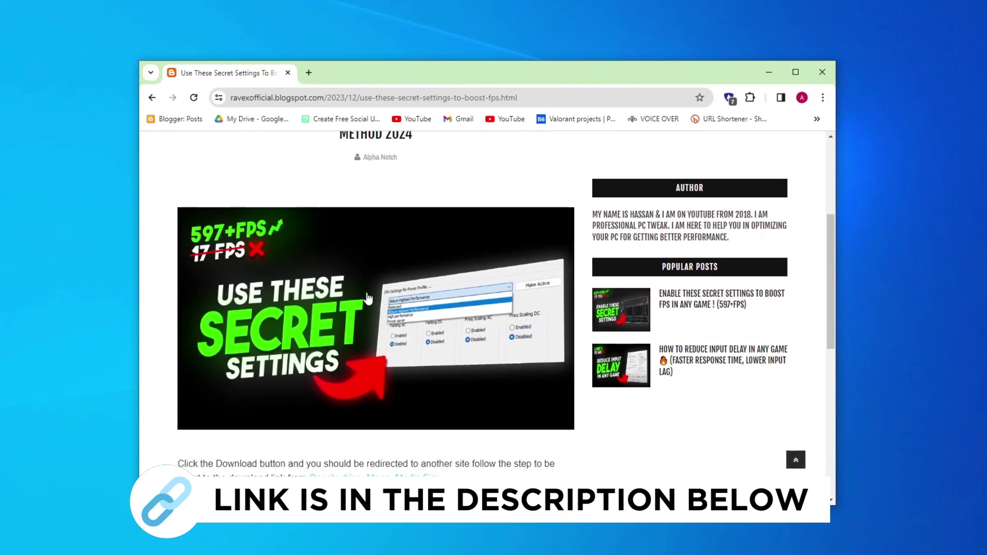
{"action": "scroll", "coordinate": [368, 298], "scroll_direction": "down", "scroll_amount": 7}
Download the file from the blog post's DOWNLOAD FILE link.
{"action": "left_click", "coordinate": [415, 253]}
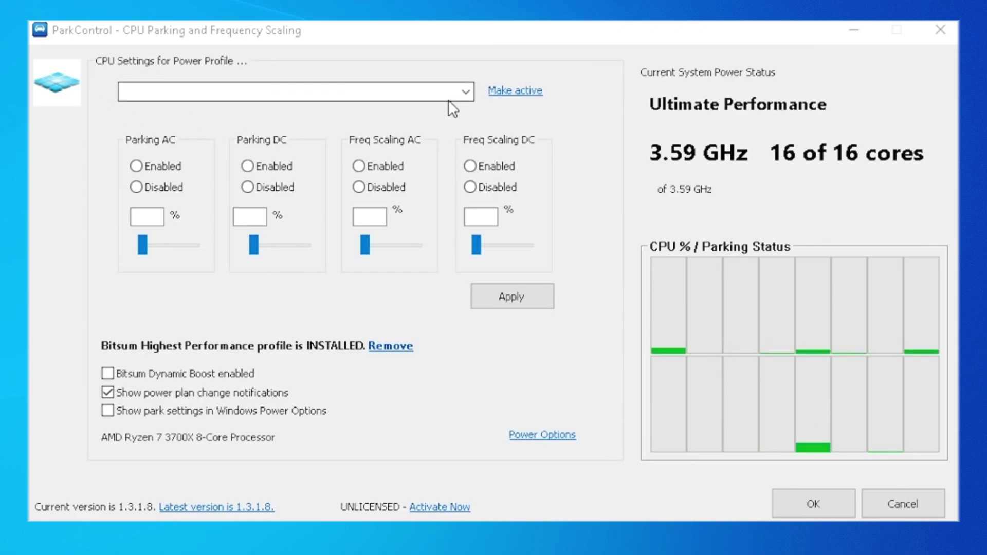
Select the Bitsum Highest Performance profile from ParkControl's power profile list.
{"action": "left_click", "coordinate": [466, 93]}
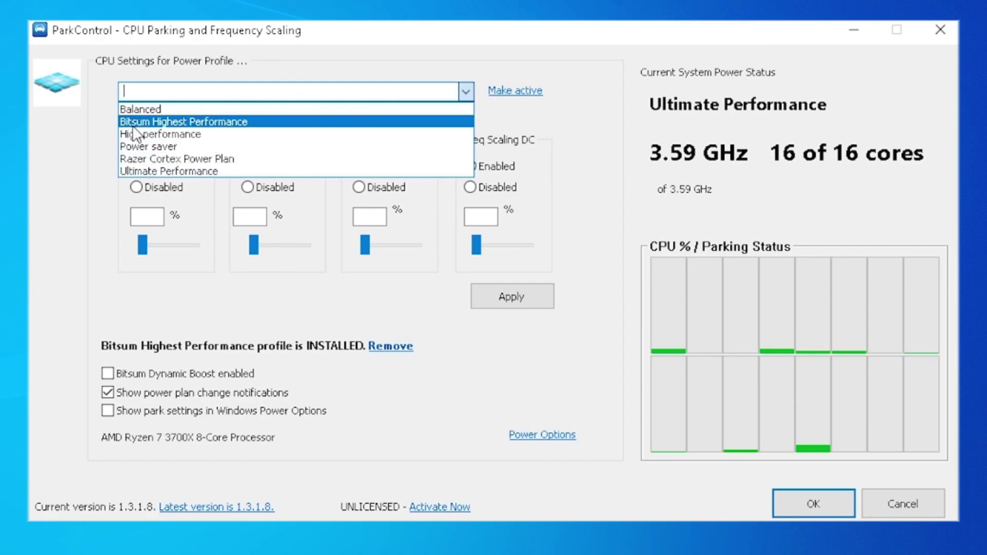
{"action": "left_click", "coordinate": [162, 121]}
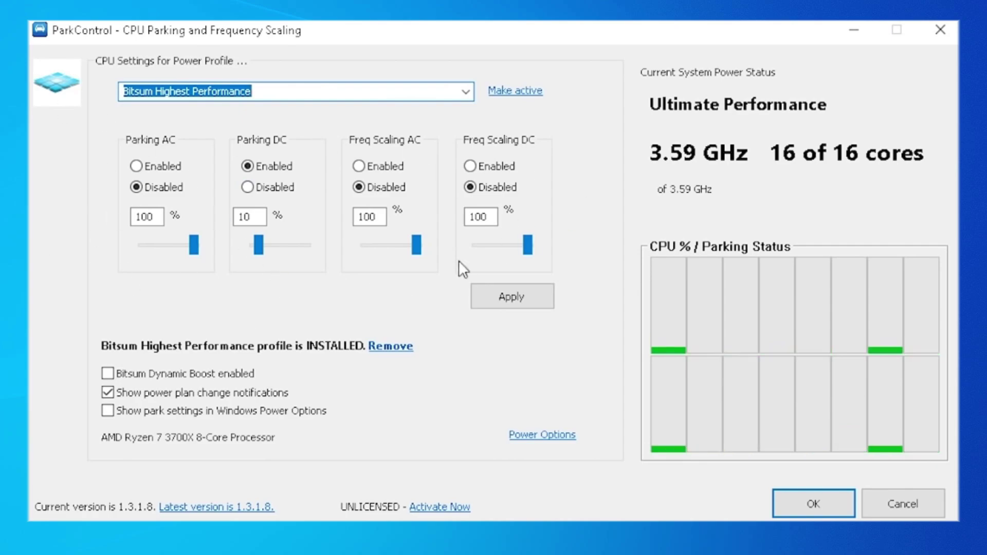
Apply Bitsum Highest Performance's settings and acknowledge the 'New settings have been APPLIED!' message.
{"action": "left_click", "coordinate": [506, 304]}
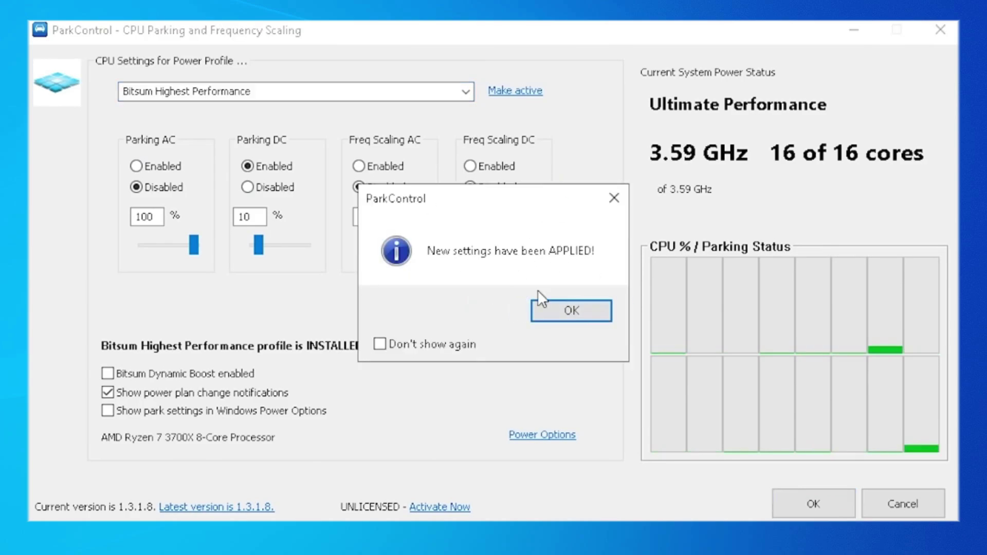
{"action": "left_click", "coordinate": [566, 310]}
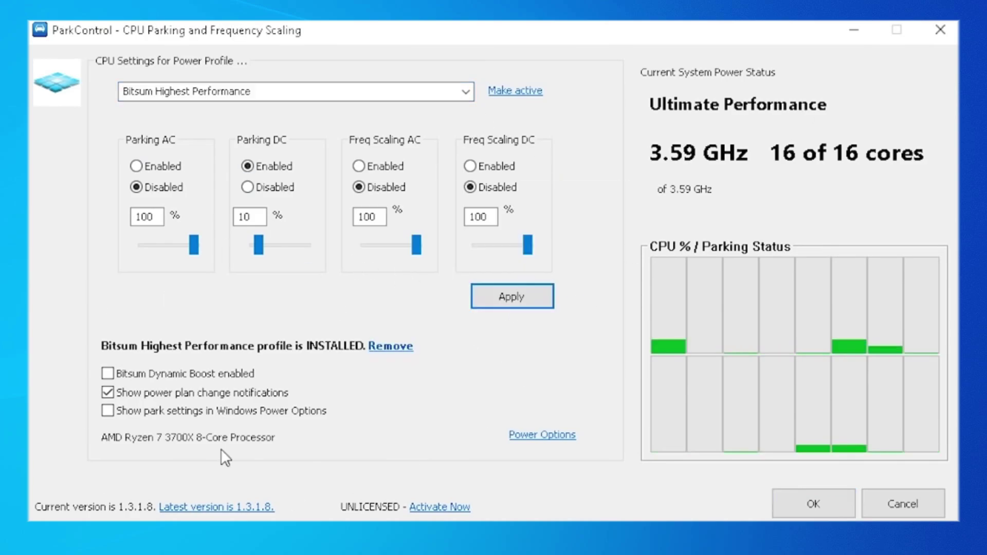
{"action": "mouse_move", "coordinate": [106, 374]}
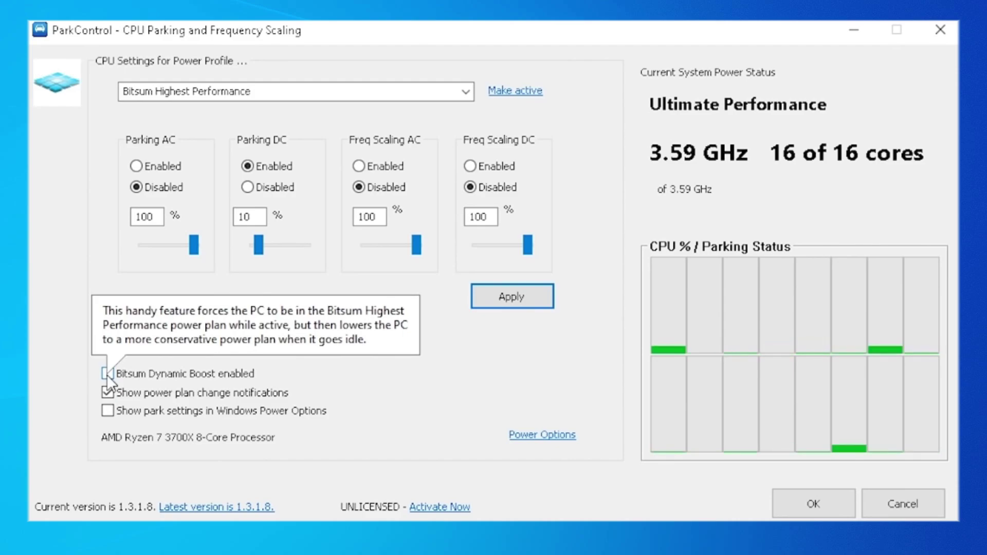
Enable Bitsum Dynamic Boost using Bitsum Highest Performance when idle, then save and close ParkControl.
{"action": "left_click", "coordinate": [107, 375]}
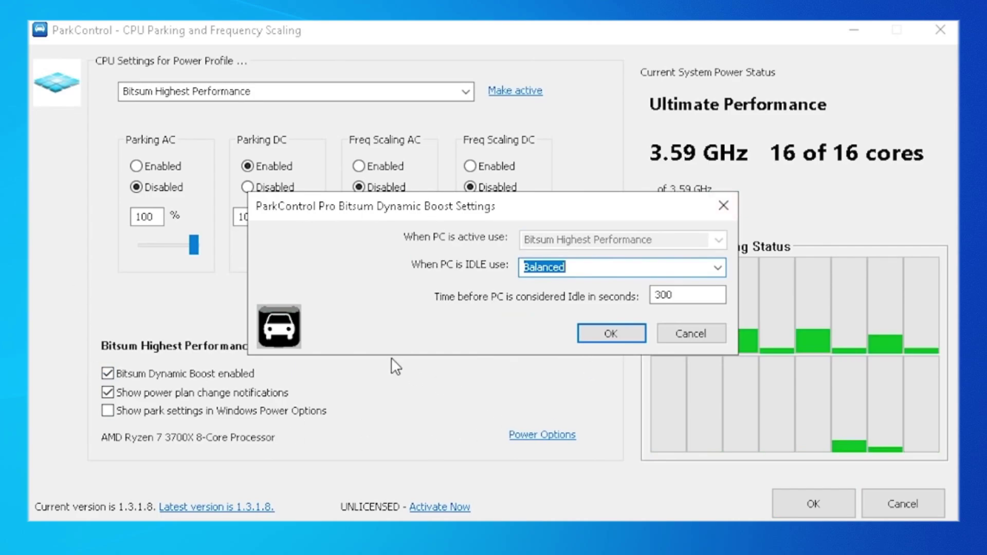
{"action": "left_click", "coordinate": [719, 270]}
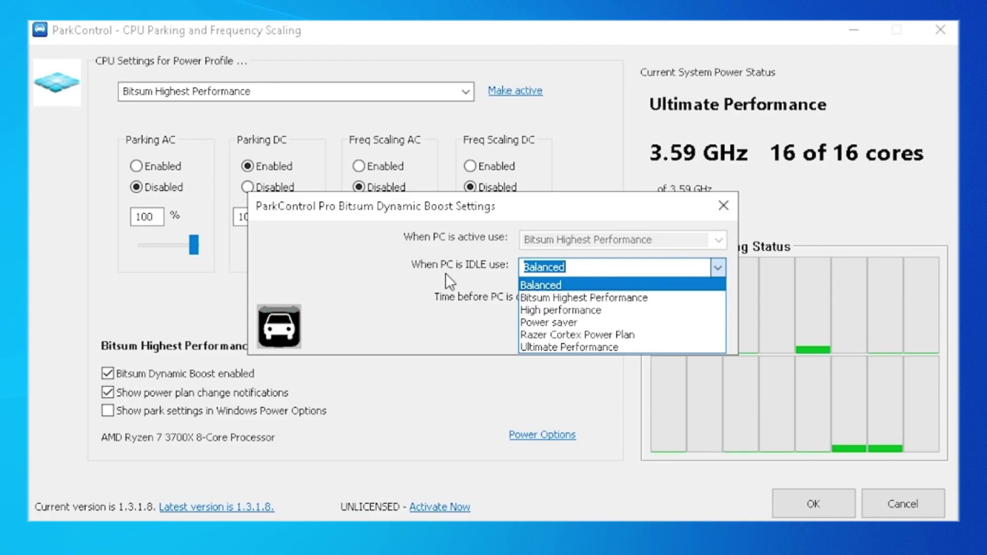
{"action": "left_click", "coordinate": [529, 298]}
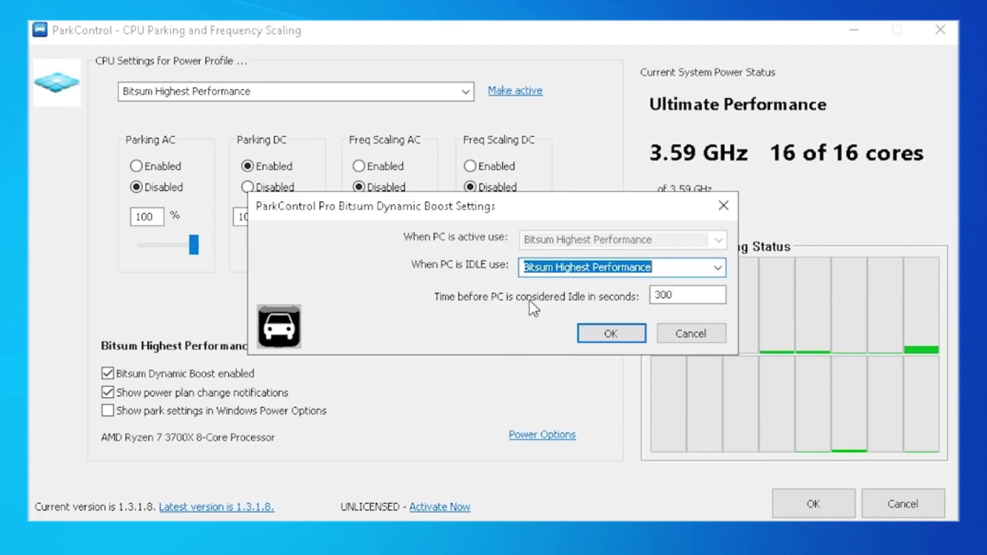
{"action": "left_click", "coordinate": [612, 333]}
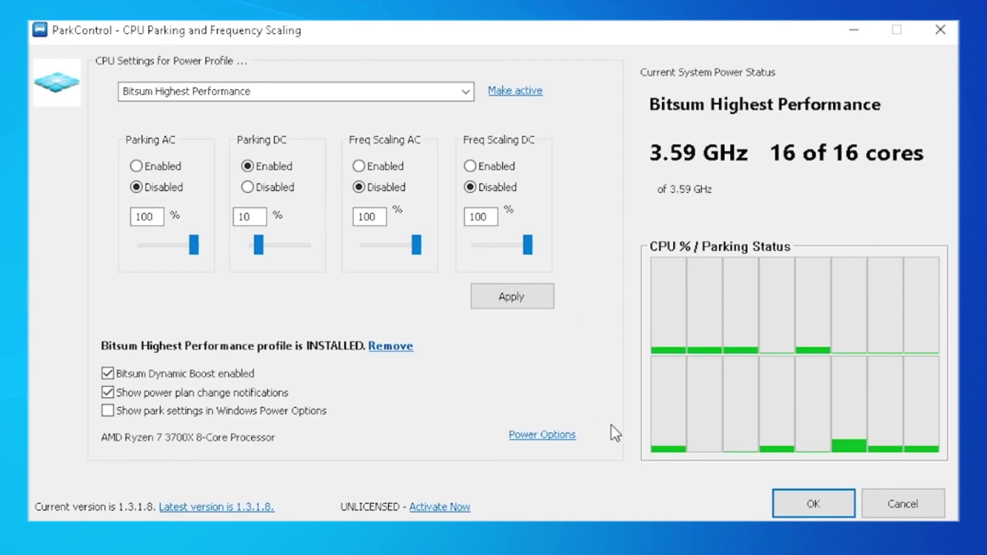
{"action": "left_click", "coordinate": [802, 504]}
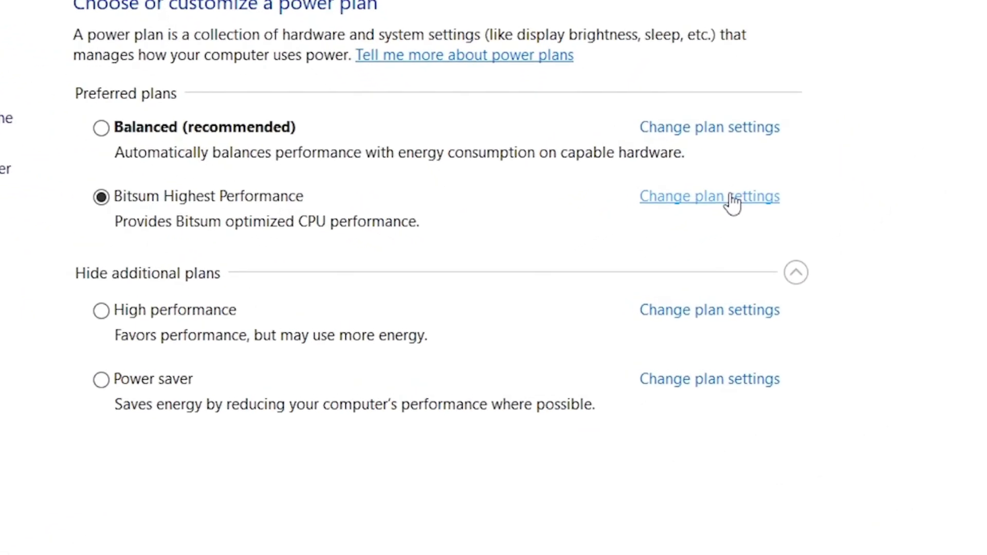
Set Bitsum Highest Performance's display turn-off to Never and bring up its advanced power settings.
{"action": "left_click", "coordinate": [730, 197]}
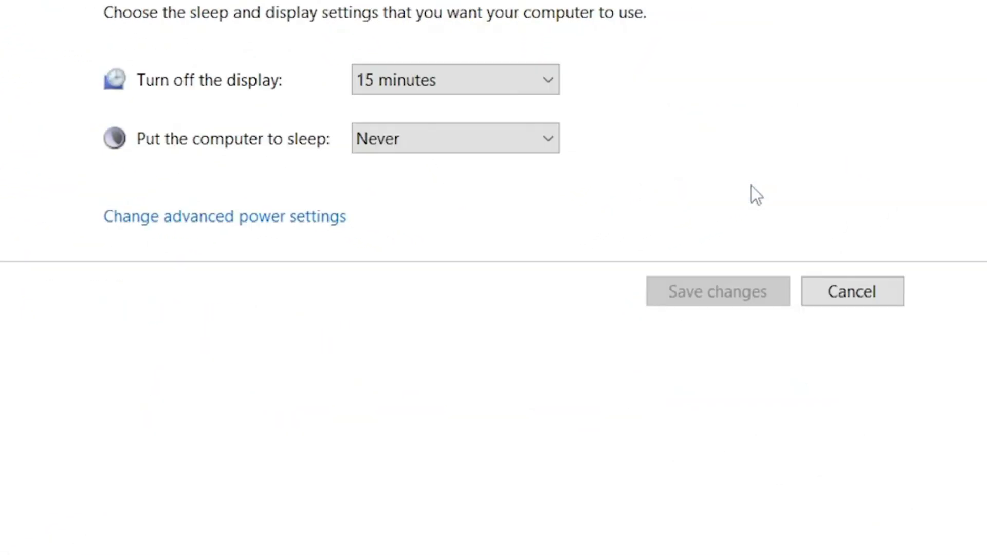
{"action": "left_click", "coordinate": [493, 85]}
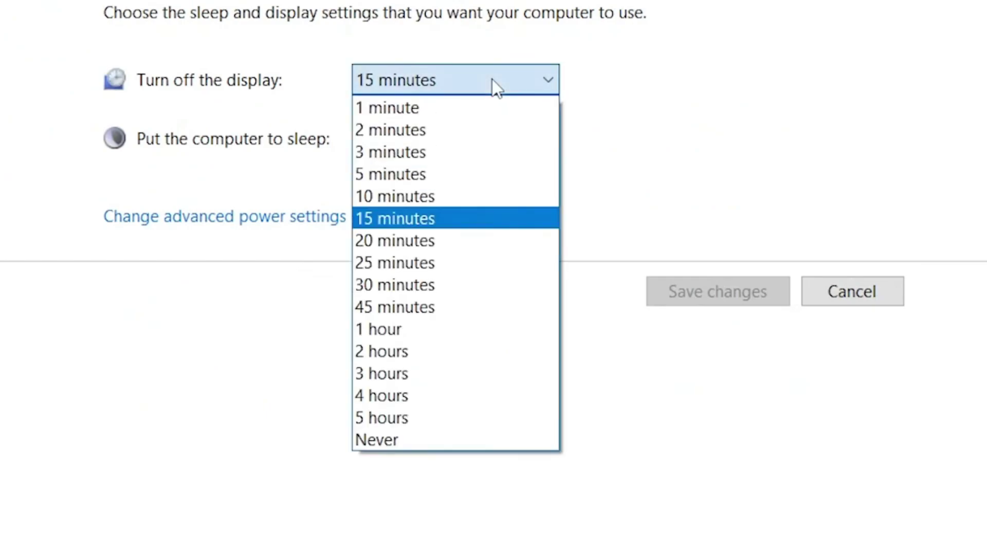
{"action": "left_click", "coordinate": [379, 438]}
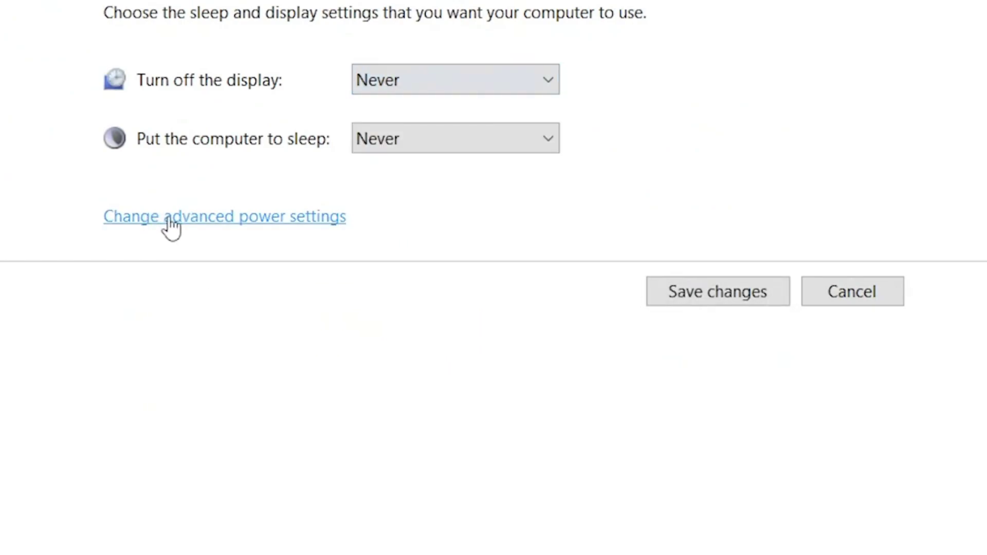
{"action": "left_click", "coordinate": [218, 223]}
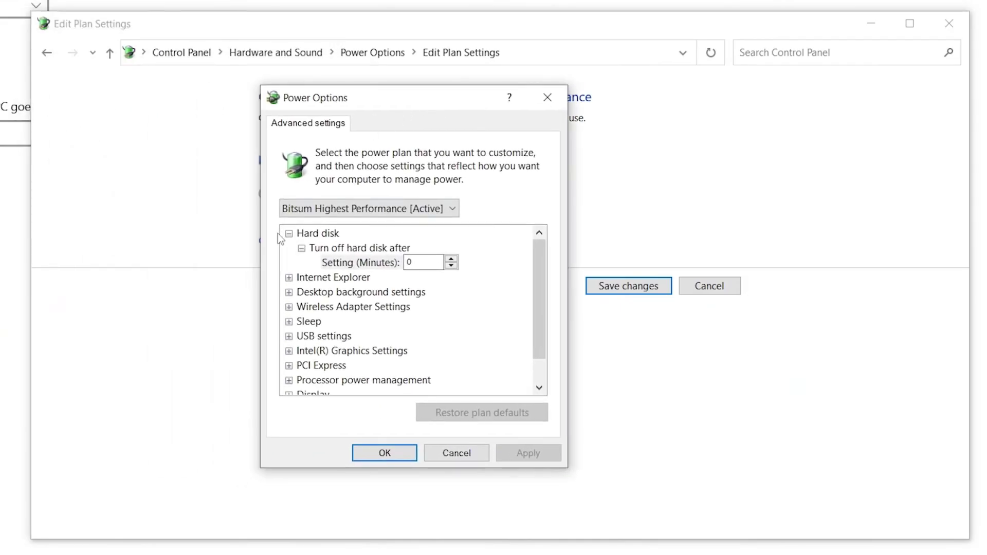
Inspect the Hard disk turn-off time and Internet Explorer JavaScript Timer Frequency settings.
{"action": "left_click", "coordinate": [289, 234]}
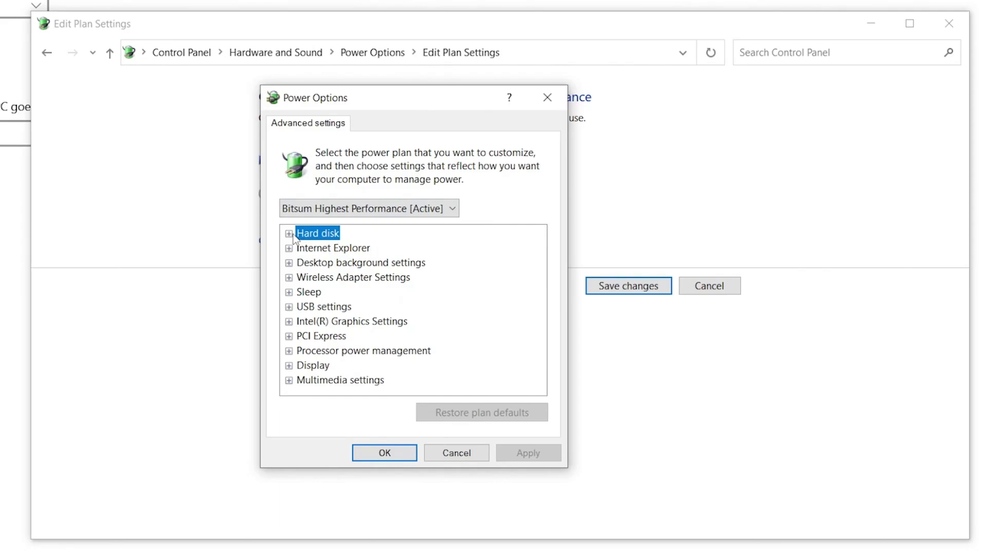
{"action": "left_click", "coordinate": [290, 233]}
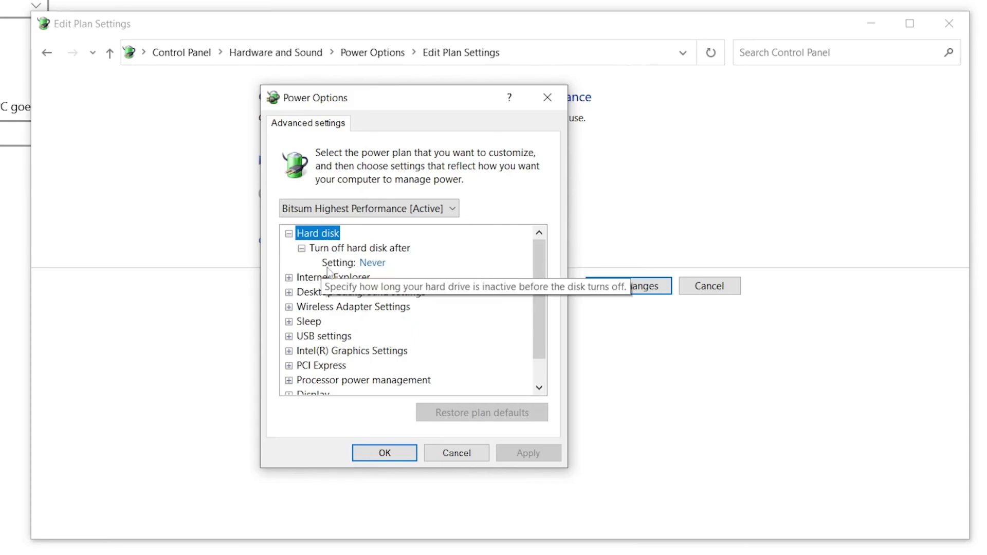
{"action": "left_click", "coordinate": [375, 264]}
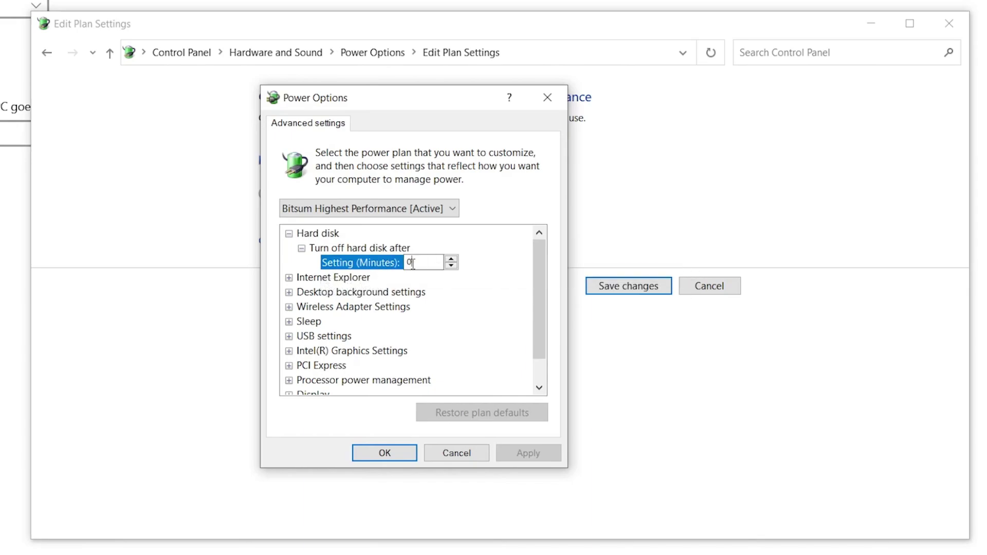
{"action": "left_click", "coordinate": [289, 233]}
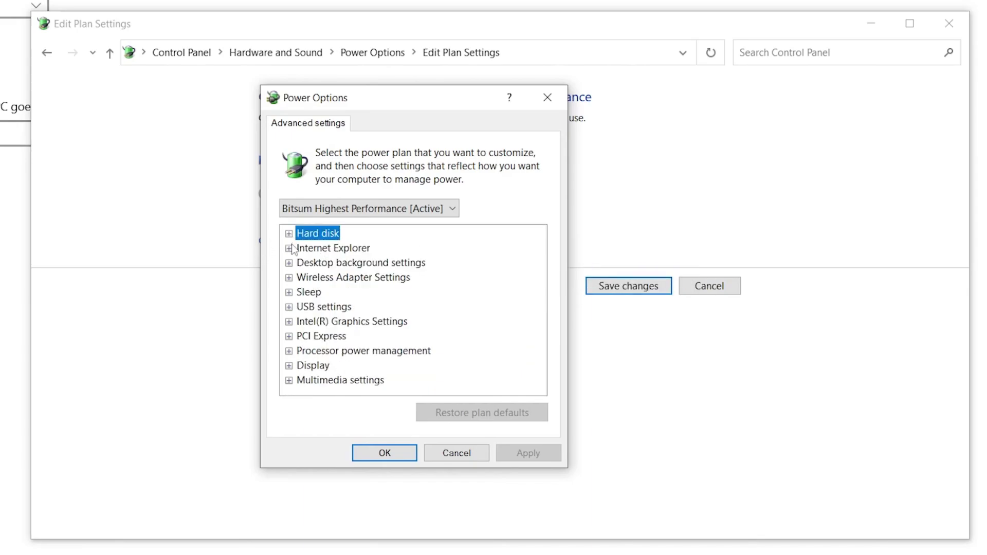
{"action": "left_click", "coordinate": [289, 248]}
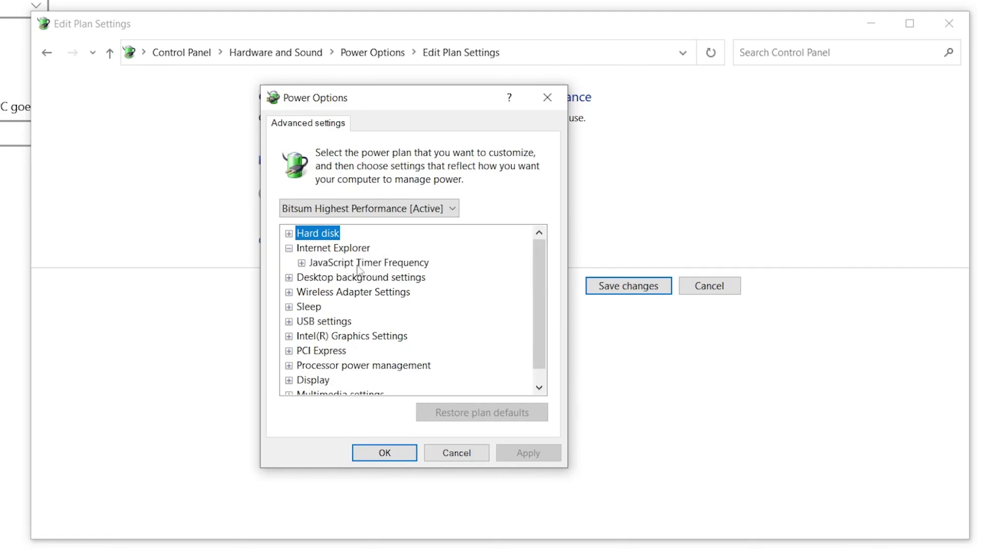
{"action": "left_click", "coordinate": [302, 262]}
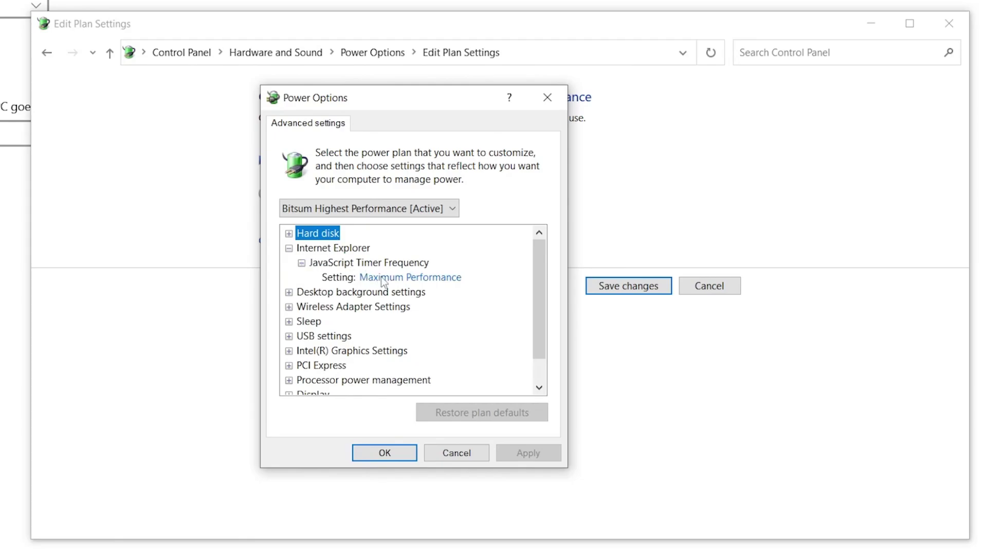
Set the desktop background slide show to Available.
{"action": "left_click", "coordinate": [288, 293]}
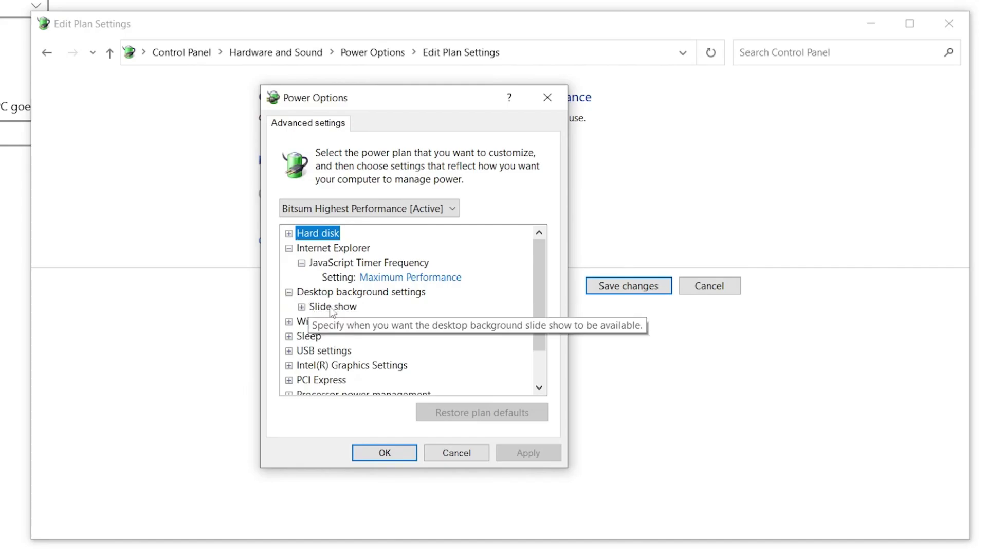
{"action": "left_click", "coordinate": [302, 307]}
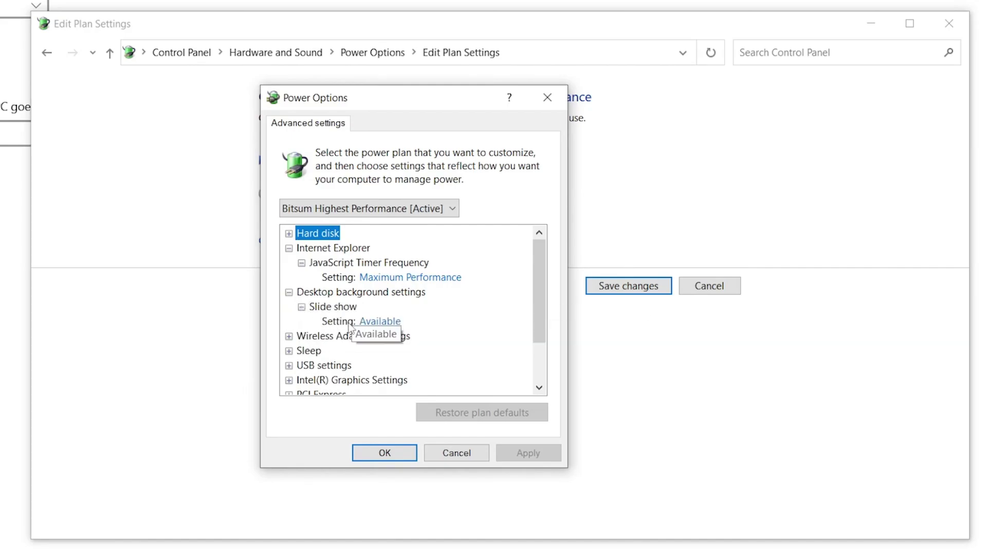
{"action": "left_click", "coordinate": [377, 322]}
{"action": "left_click", "coordinate": [392, 323]}
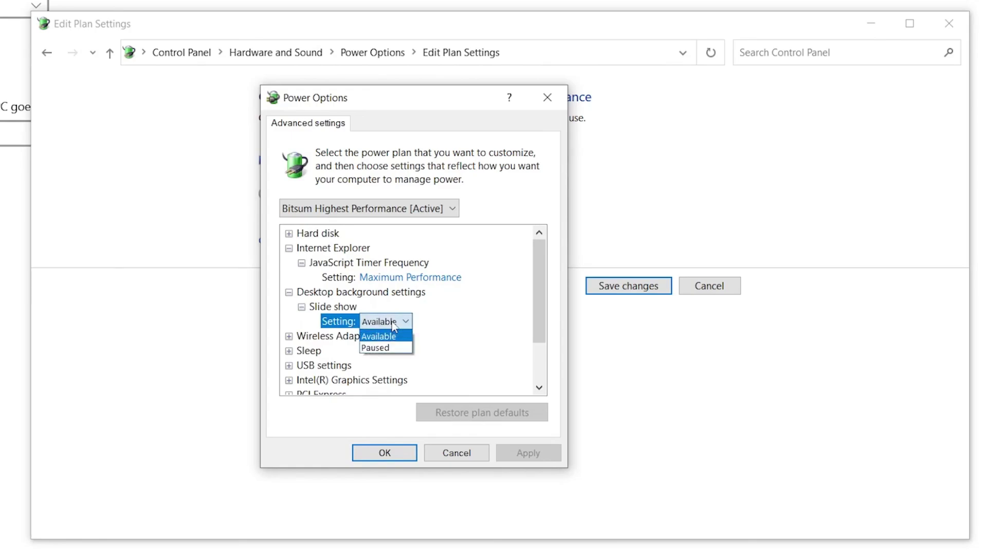
{"action": "left_click", "coordinate": [389, 336]}
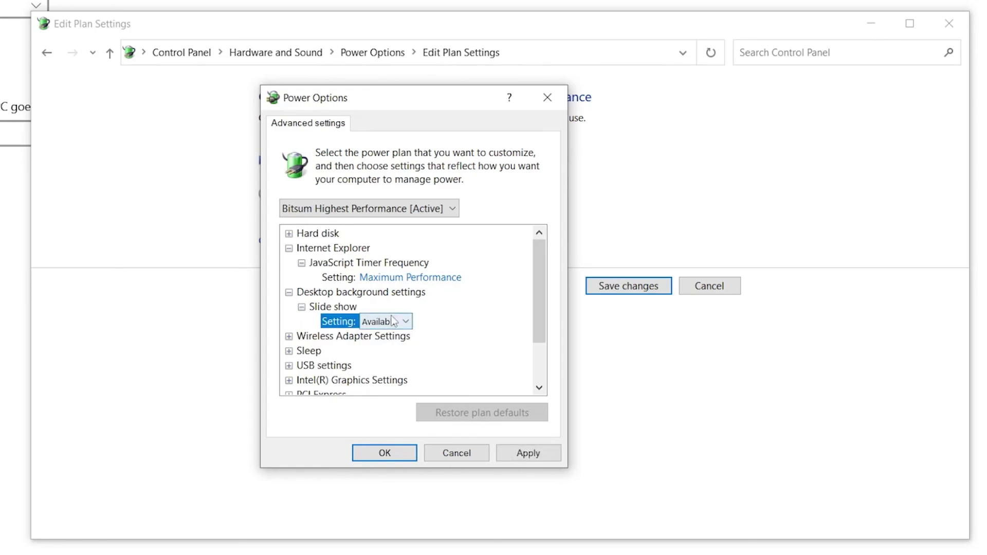
Check the wireless adapter Power Saving Mode is Maximum Performance.
{"action": "left_click", "coordinate": [289, 337]}
{"action": "scroll", "coordinate": [291, 343], "scroll_direction": "down", "scroll_amount": 1}
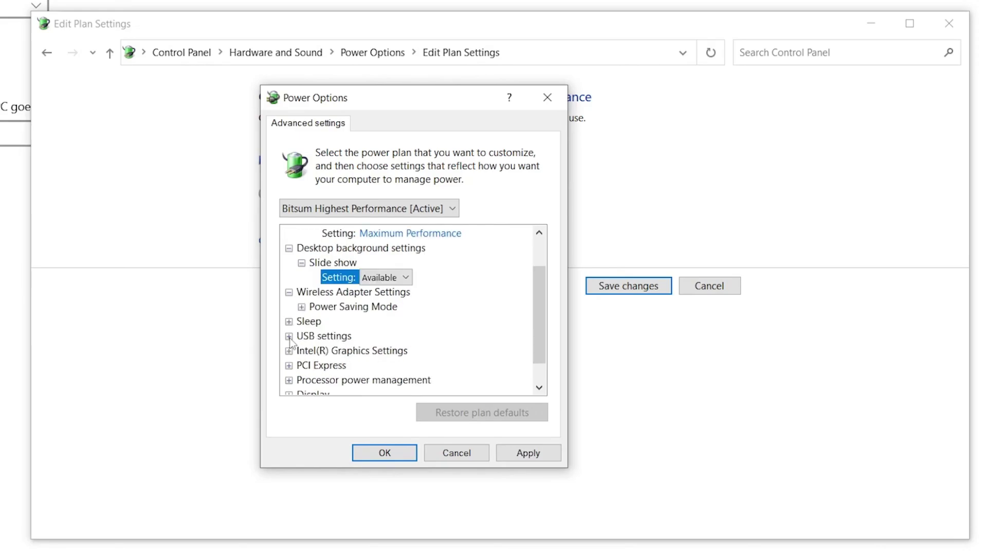
{"action": "left_click", "coordinate": [301, 307]}
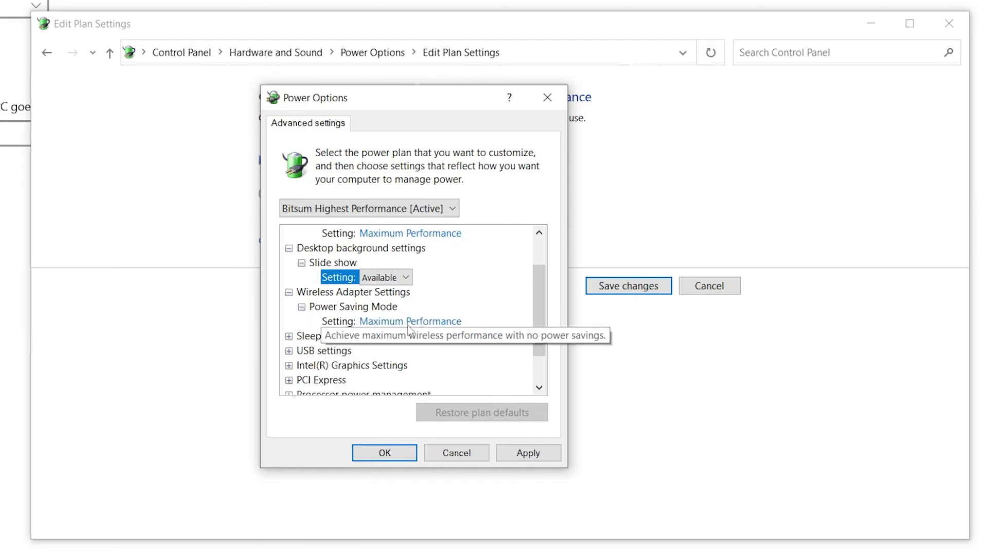
Review Sleep settings (sleep and hibernate Never, hybrid sleep On, wake timers Enable) and expand USB settings.
{"action": "left_click", "coordinate": [290, 336]}
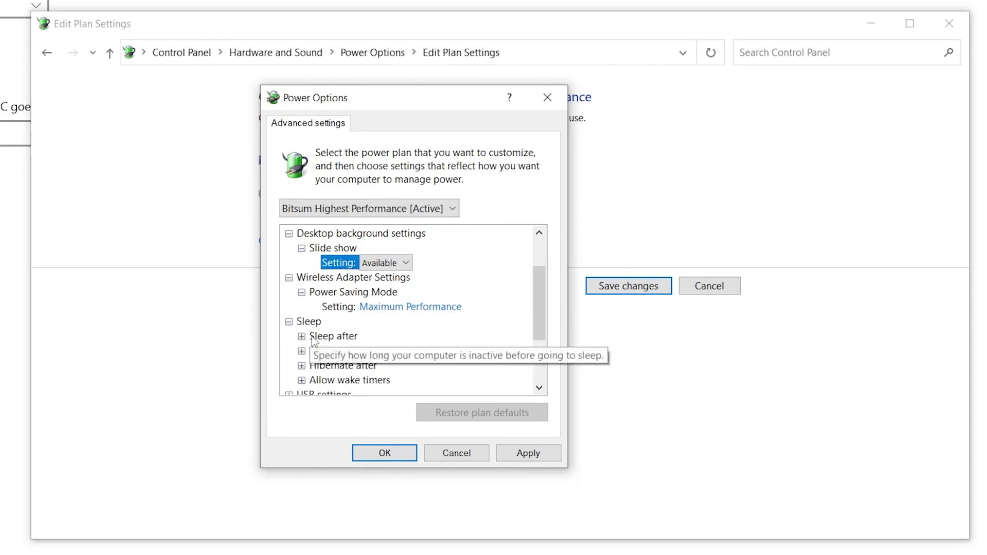
{"action": "scroll", "coordinate": [382, 333], "scroll_direction": "down", "scroll_amount": 1}
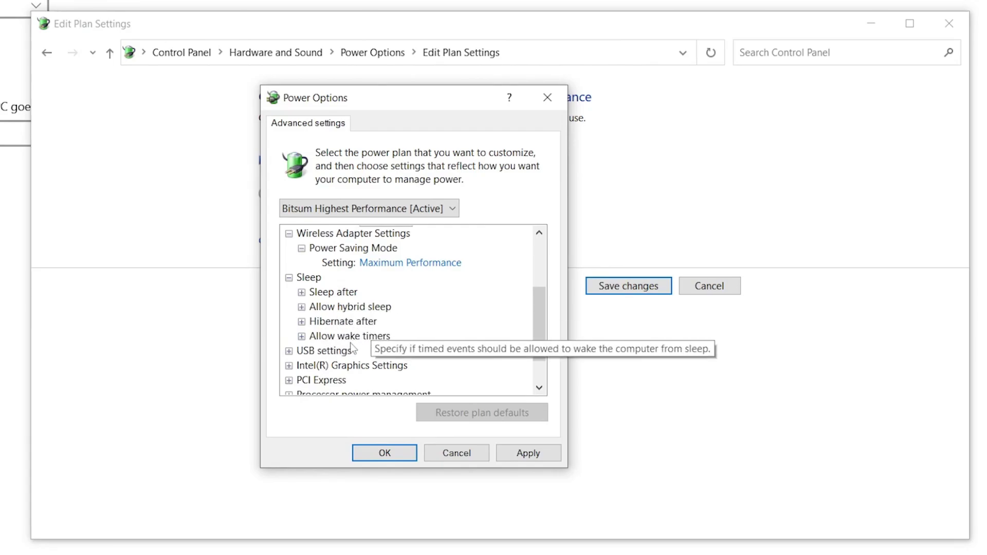
{"action": "left_click", "coordinate": [301, 292]}
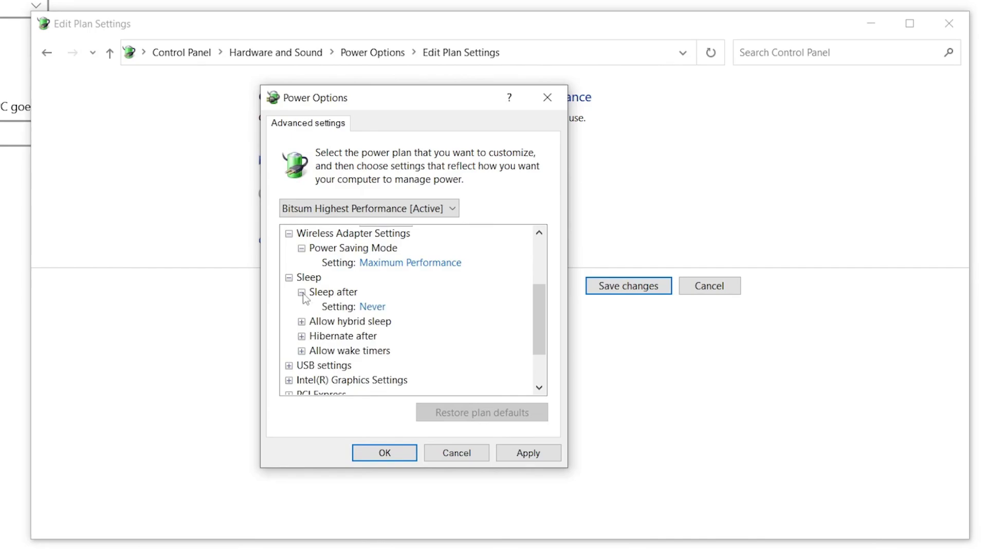
{"action": "left_click", "coordinate": [301, 323]}
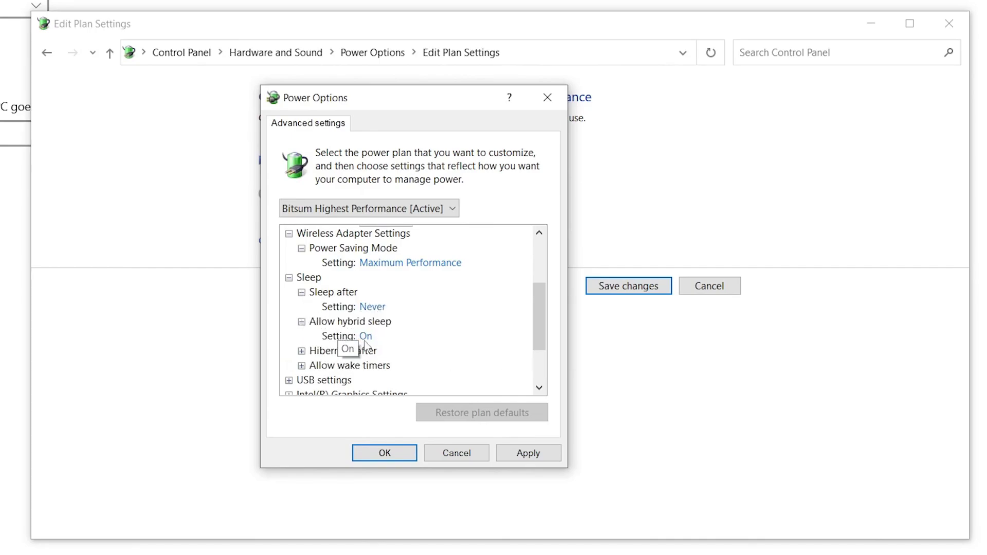
{"action": "left_click", "coordinate": [302, 351]}
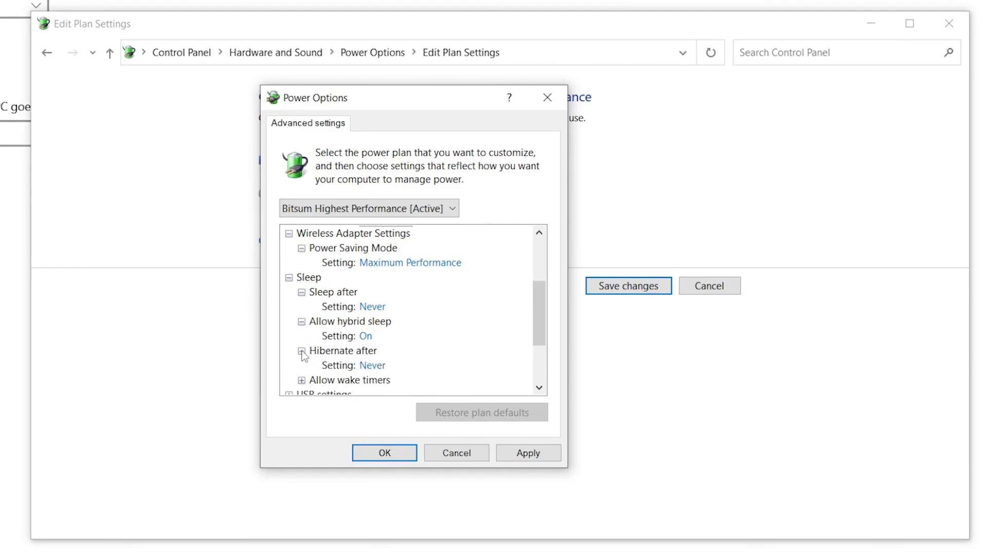
{"action": "left_click", "coordinate": [302, 382]}
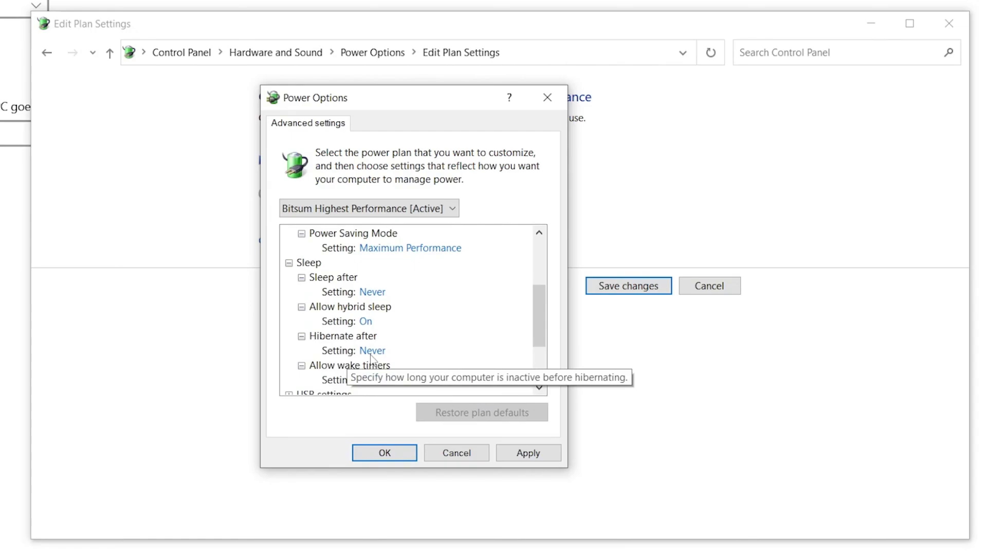
{"action": "scroll", "coordinate": [378, 385], "scroll_direction": "down", "scroll_amount": 2}
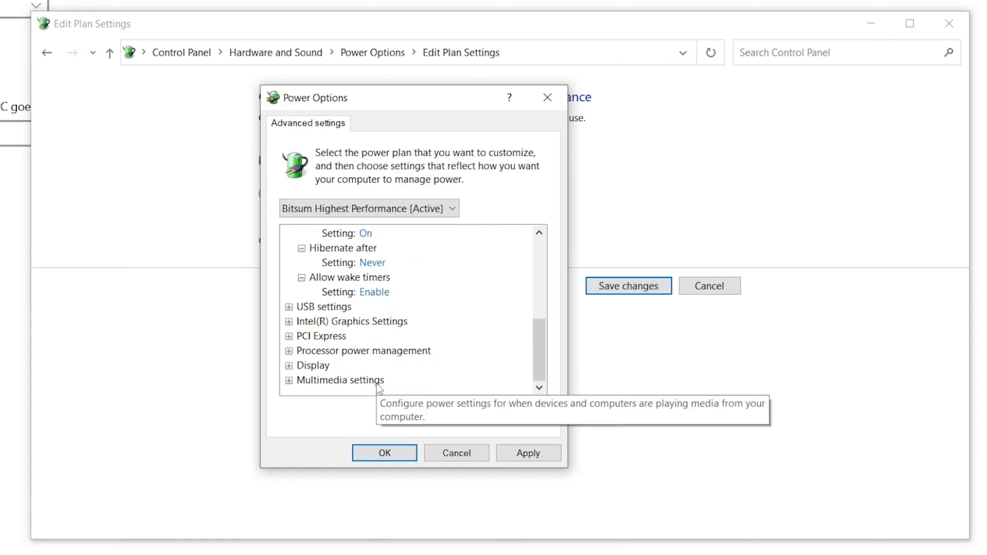
{"action": "double_click", "coordinate": [324, 310]}
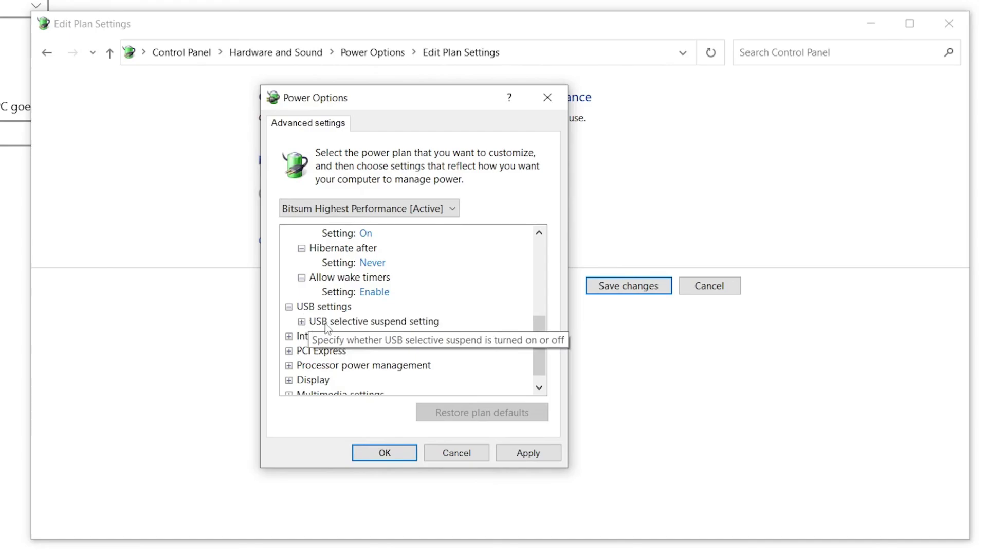
Review USB selective suspend (Enabled), Intel graphics power plan (Maximum Performance) and PCI Express link power (Off).
{"action": "left_click", "coordinate": [302, 322]}
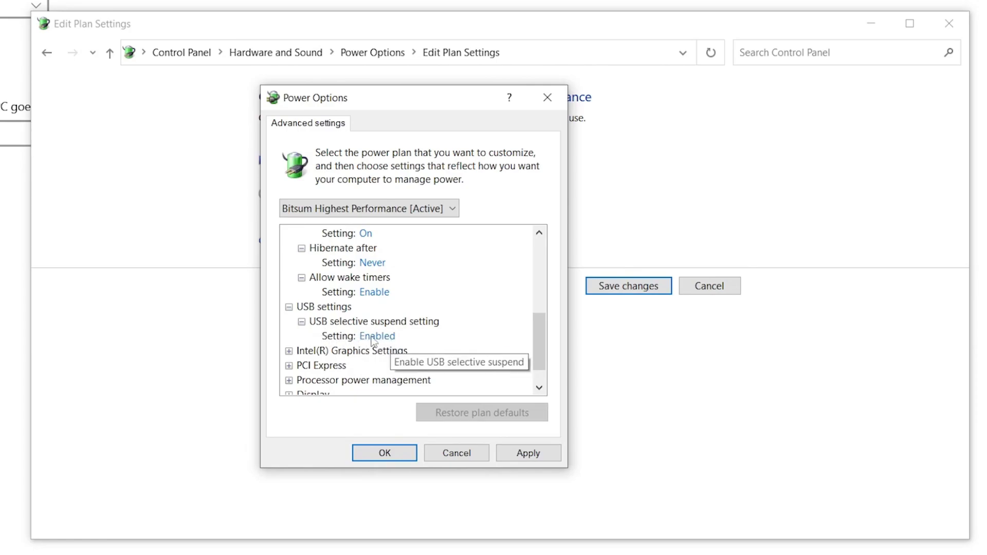
{"action": "scroll", "coordinate": [373, 341], "scroll_direction": "down", "scroll_amount": 1}
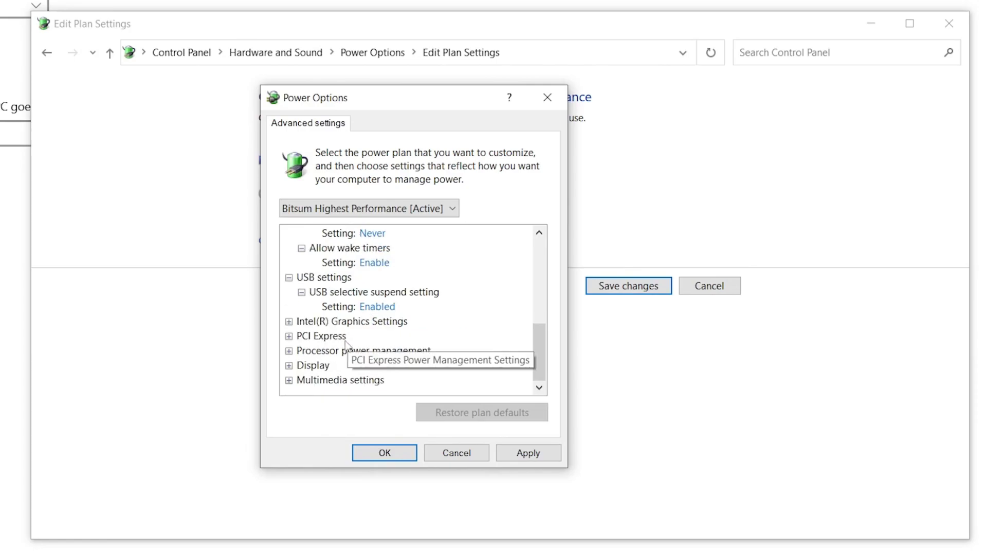
{"action": "left_click", "coordinate": [289, 321]}
{"action": "left_click", "coordinate": [301, 336]}
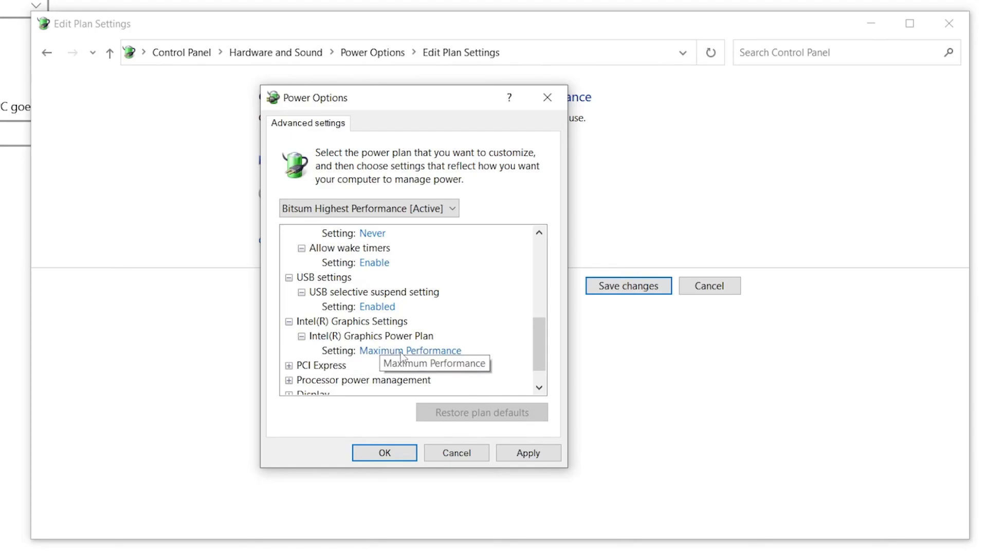
{"action": "scroll", "coordinate": [401, 355], "scroll_direction": "down", "scroll_amount": 1}
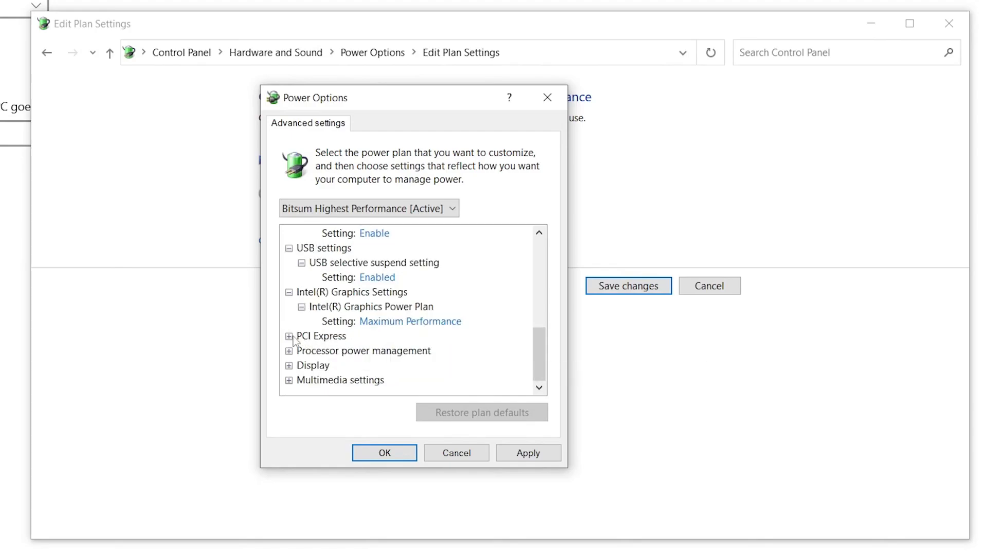
{"action": "left_click", "coordinate": [290, 337]}
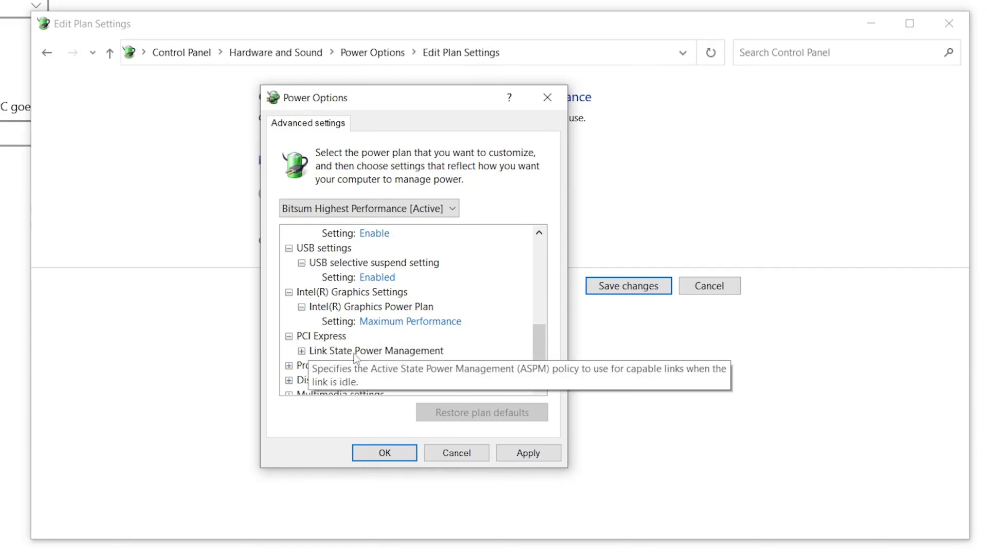
{"action": "double_click", "coordinate": [325, 352]}
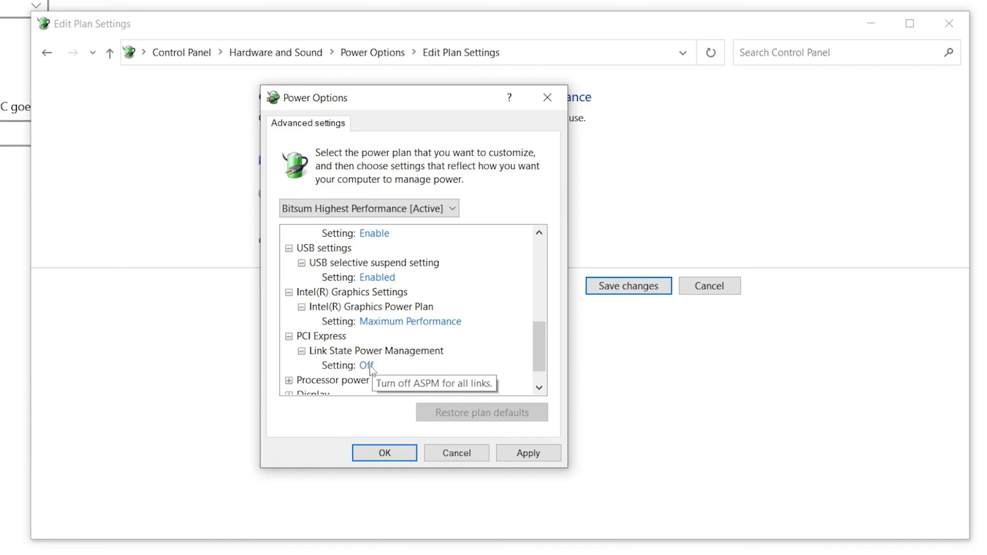
{"action": "scroll", "coordinate": [370, 366], "scroll_direction": "down", "scroll_amount": 1}
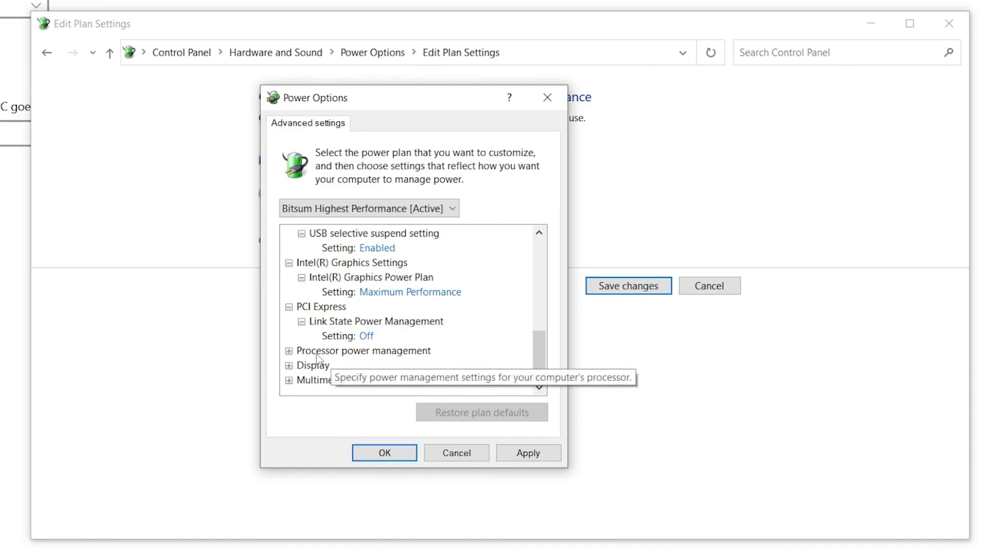
Review processor power management: minimum and maximum state 100%, cooling policy Active.
{"action": "left_click", "coordinate": [290, 351]}
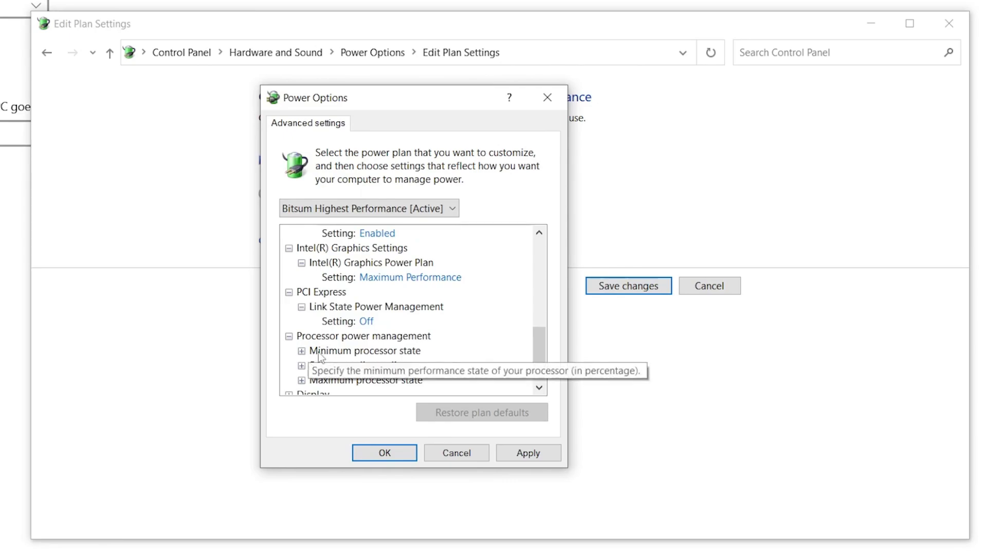
{"action": "left_click", "coordinate": [302, 351]}
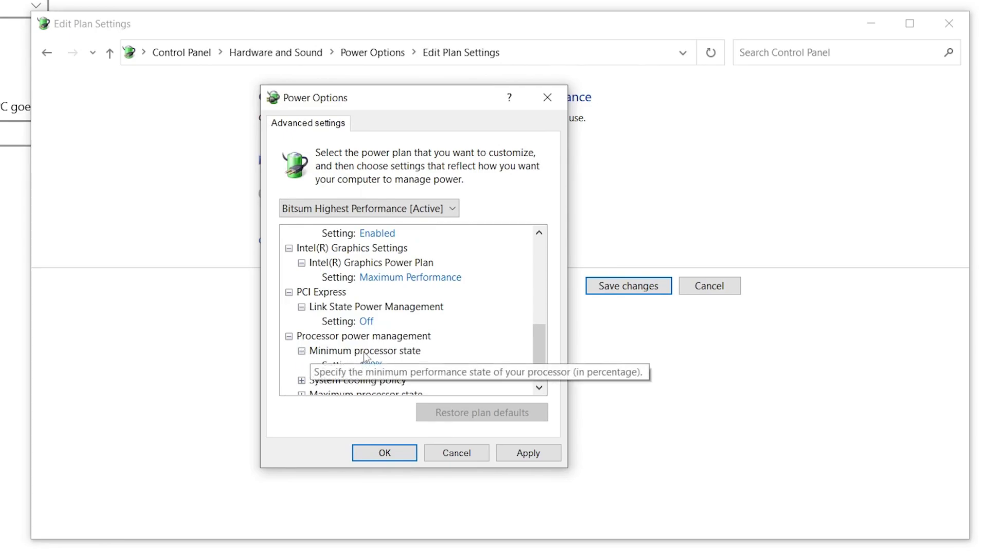
{"action": "scroll", "coordinate": [329, 354], "scroll_direction": "down", "scroll_amount": 1}
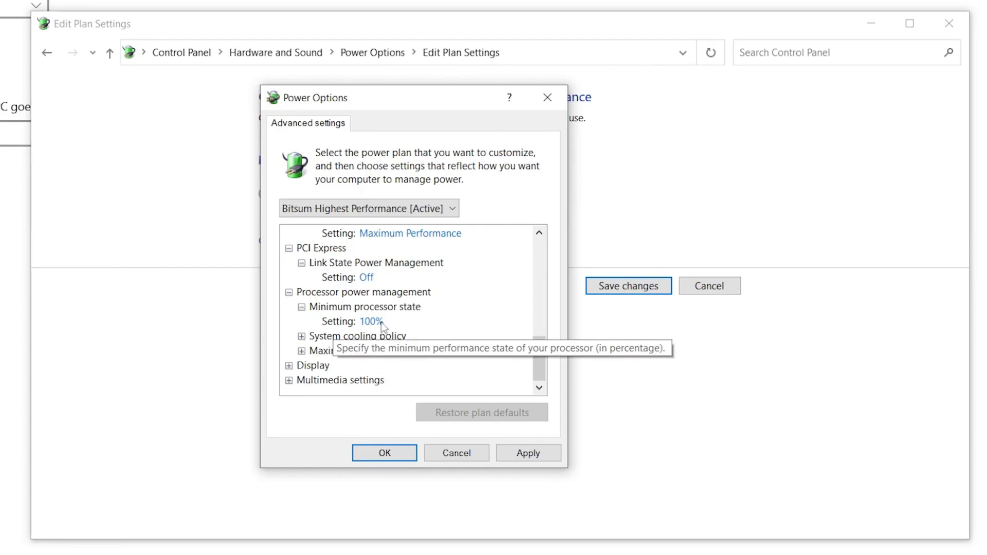
{"action": "left_click", "coordinate": [301, 337]}
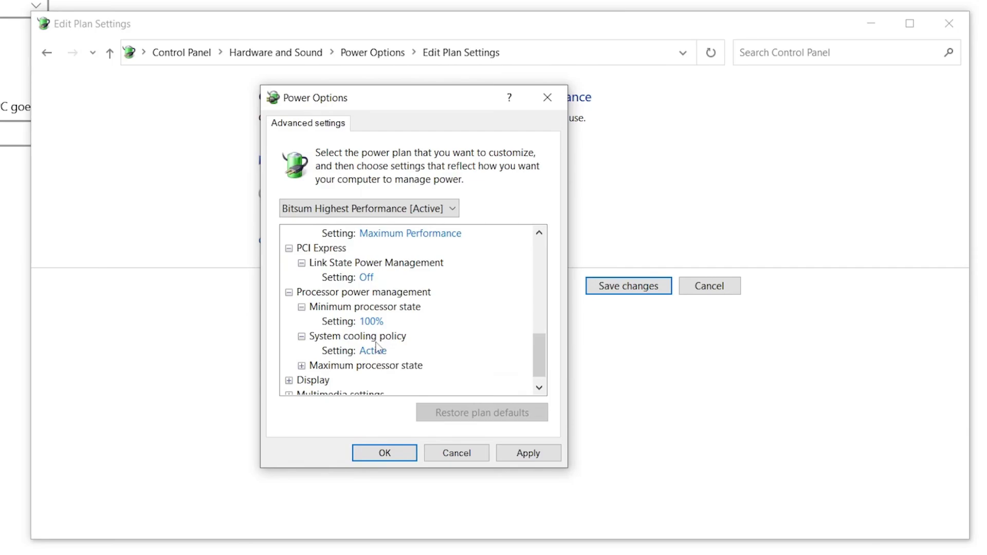
{"action": "left_click", "coordinate": [302, 366]}
{"action": "scroll", "coordinate": [380, 377], "scroll_direction": "down", "scroll_amount": 1}
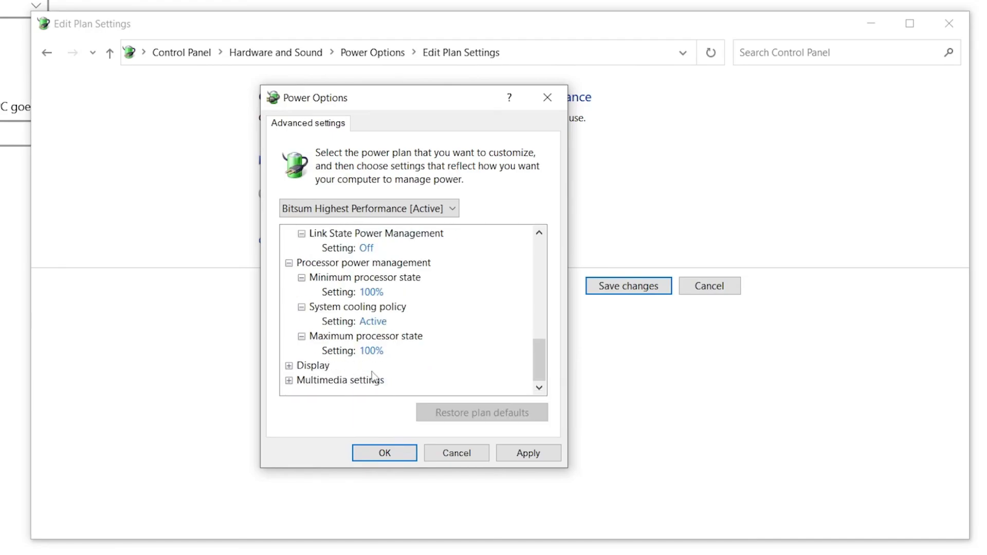
Show the Display turn-off time of 15 Minutes.
{"action": "left_click", "coordinate": [289, 366]}
{"action": "scroll", "coordinate": [292, 373], "scroll_direction": "down", "scroll_amount": 1}
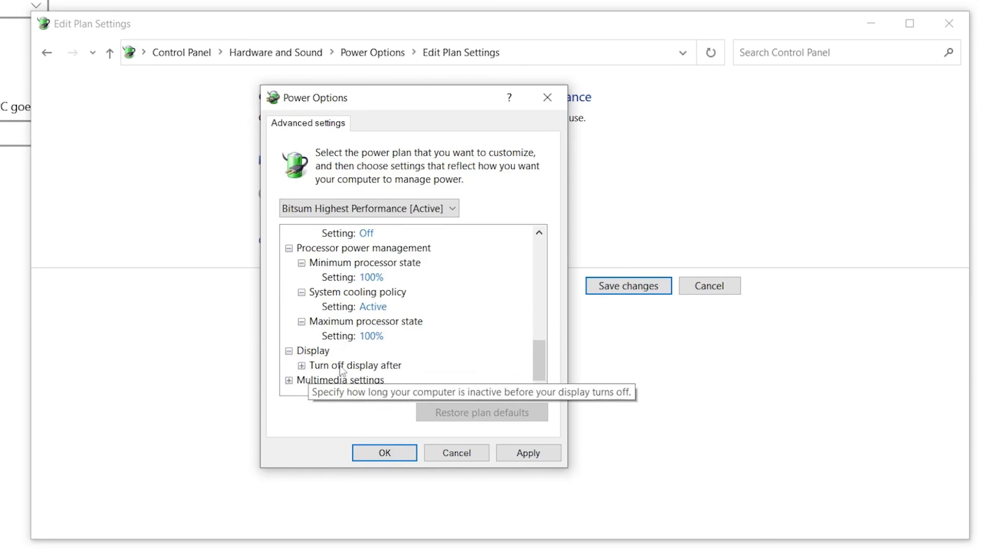
{"action": "left_click", "coordinate": [303, 366]}
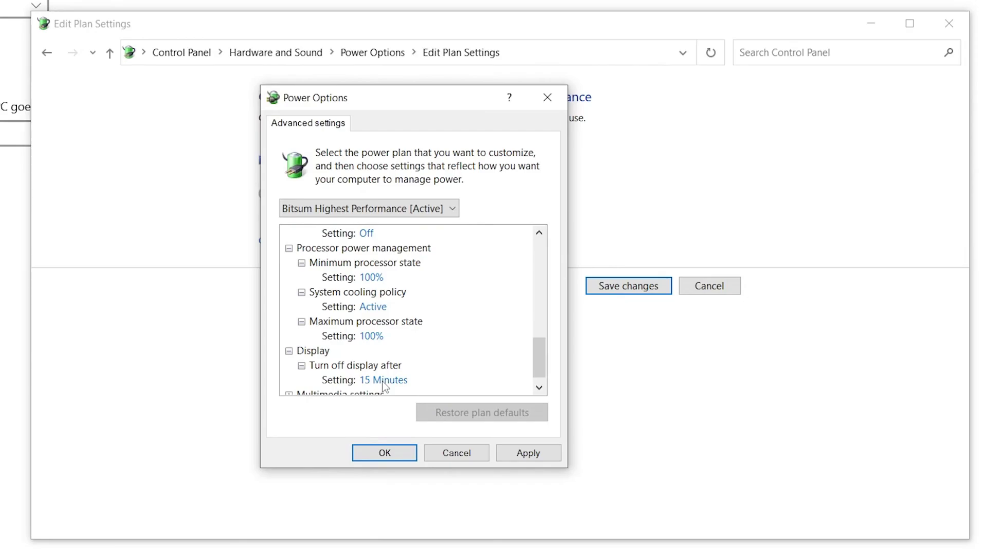
Review the Multimedia settings for media sharing, video playback quality bias and video playback.
{"action": "scroll", "coordinate": [384, 387], "scroll_direction": "down", "scroll_amount": 1}
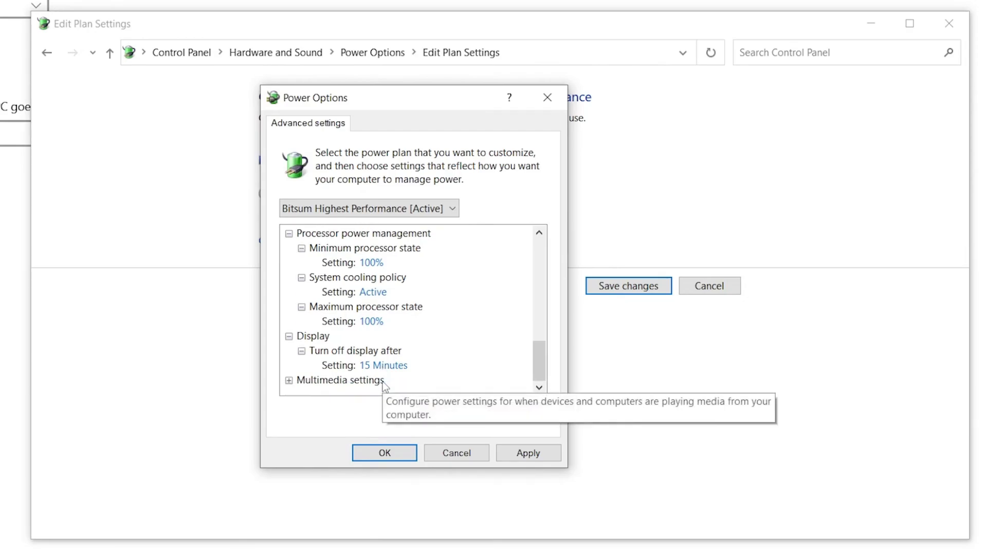
{"action": "left_click", "coordinate": [289, 380]}
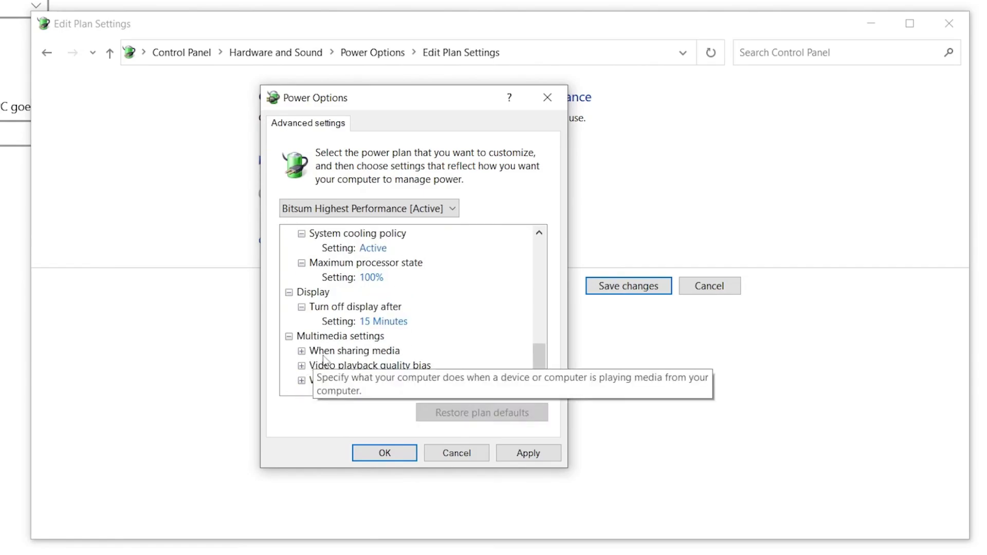
{"action": "left_click", "coordinate": [302, 351]}
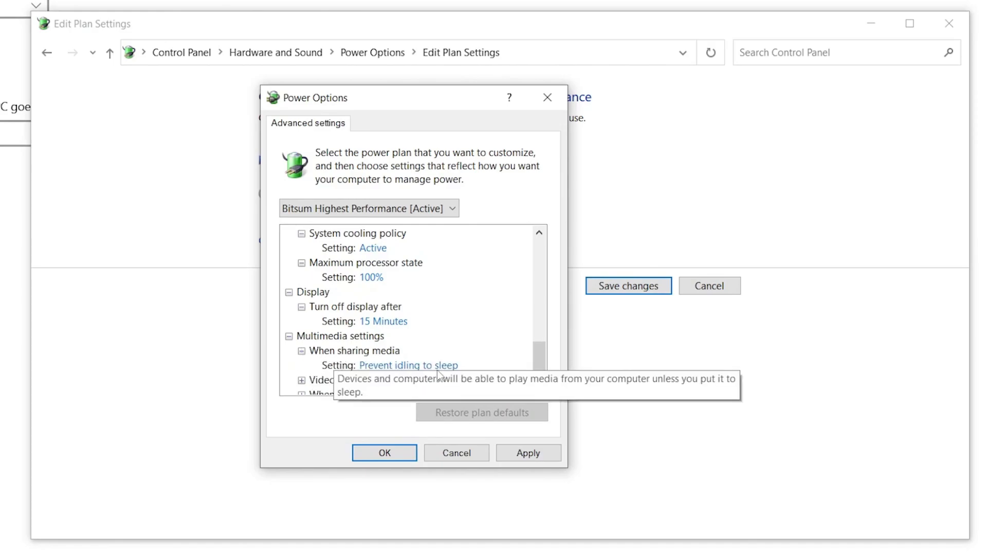
{"action": "left_click", "coordinate": [302, 381]}
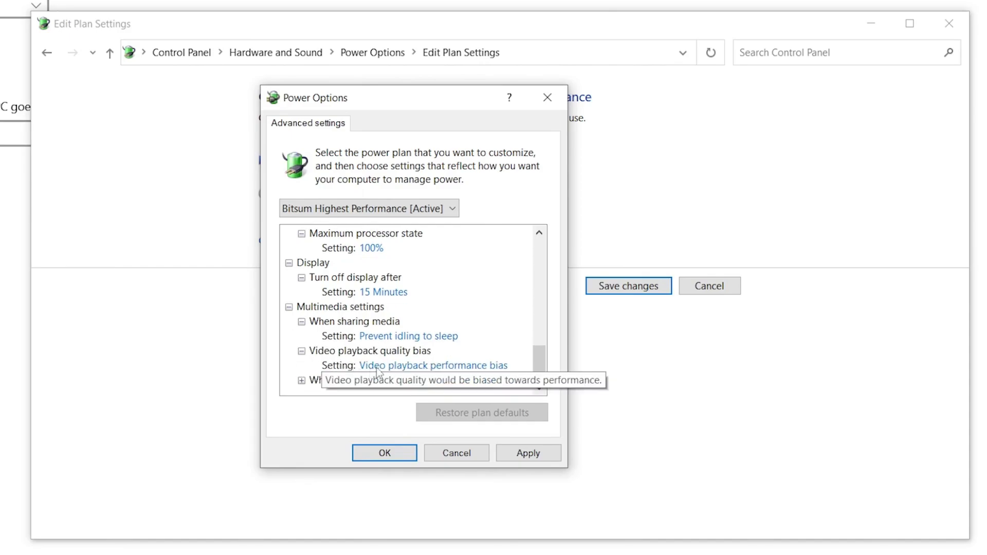
{"action": "left_click", "coordinate": [302, 381]}
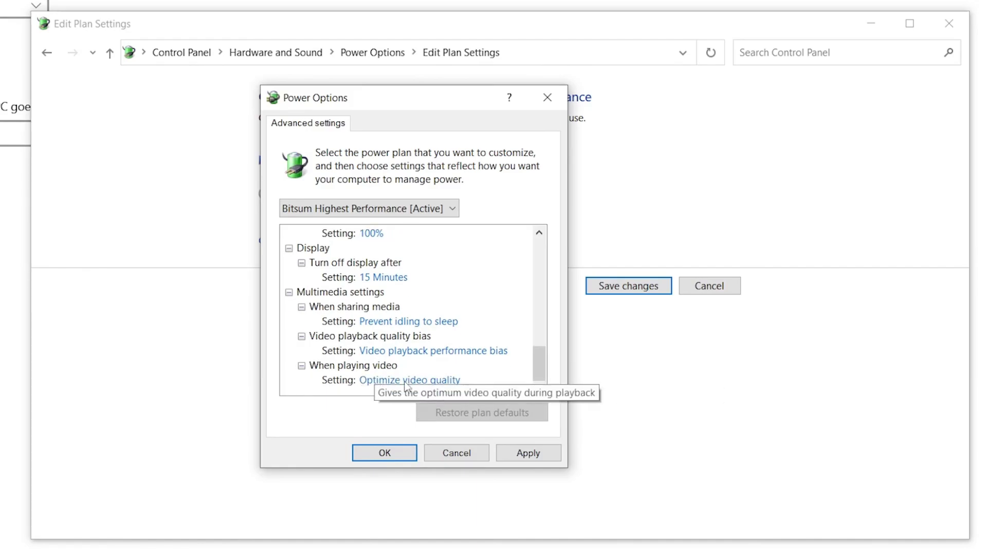
Apply and save the Bitsum plan's advanced settings changes.
{"action": "left_click", "coordinate": [535, 454]}
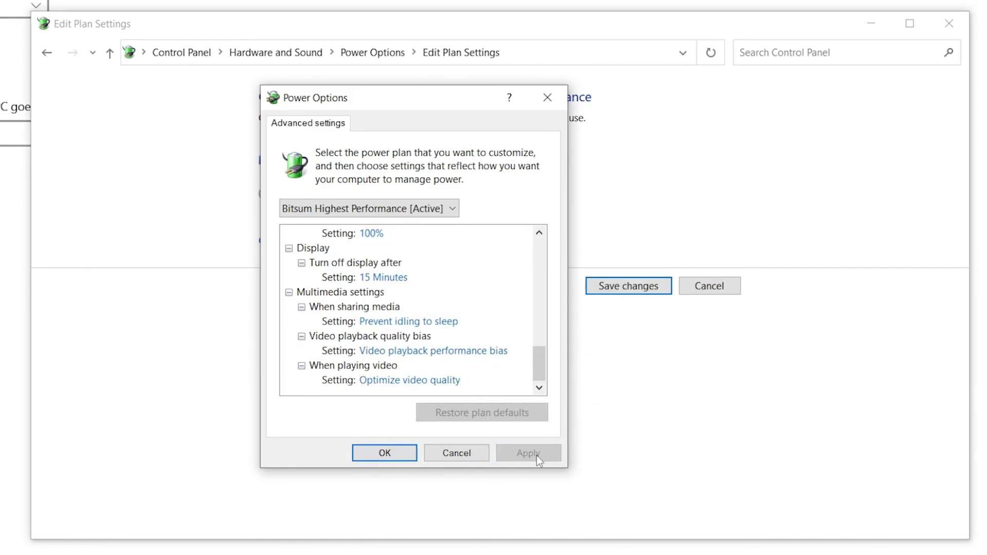
{"action": "left_click", "coordinate": [393, 447]}
{"action": "left_click", "coordinate": [627, 287]}
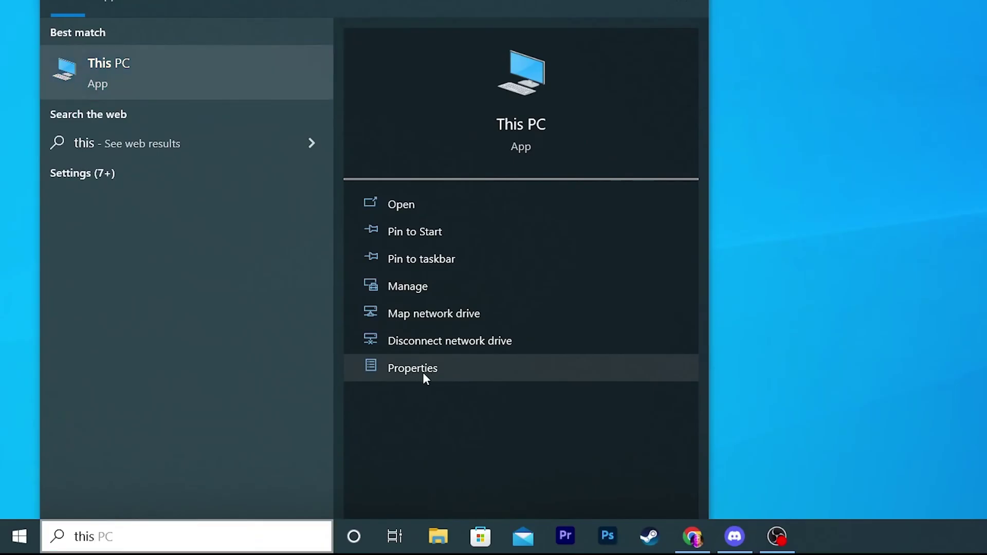
Open Performance Options from This PC's Advanced system settings, leaving 'Let Windows choose what's best' selected.
{"action": "left_click", "coordinate": [424, 372]}
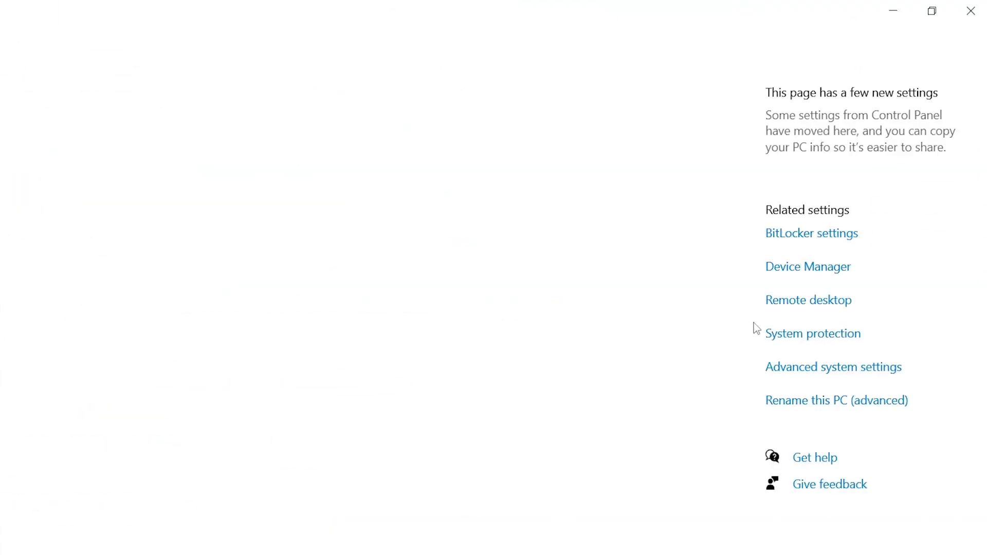
{"action": "left_click", "coordinate": [859, 377]}
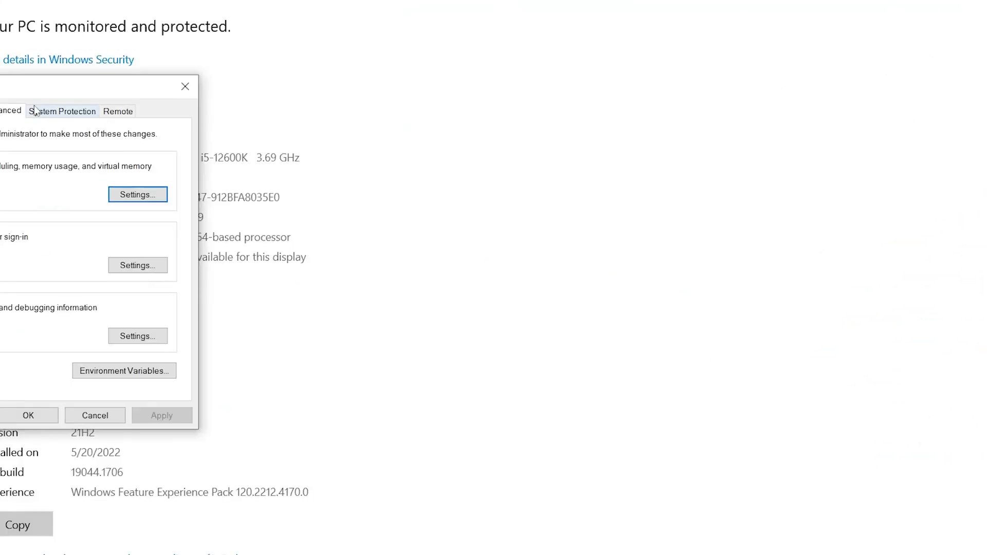
{"action": "left_click_drag", "start_coordinate": [10, 95], "coordinate": [528, 101]}
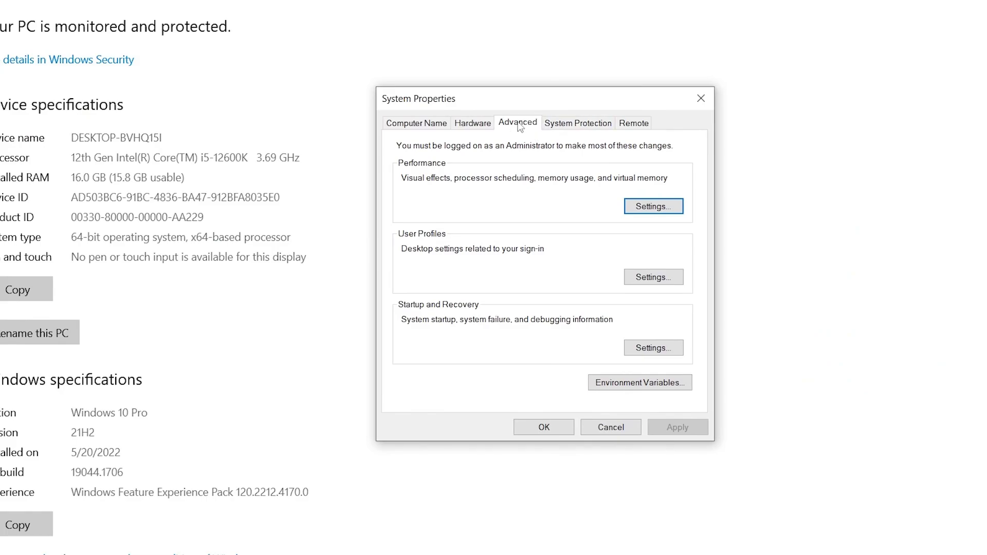
{"action": "left_click", "coordinate": [654, 204]}
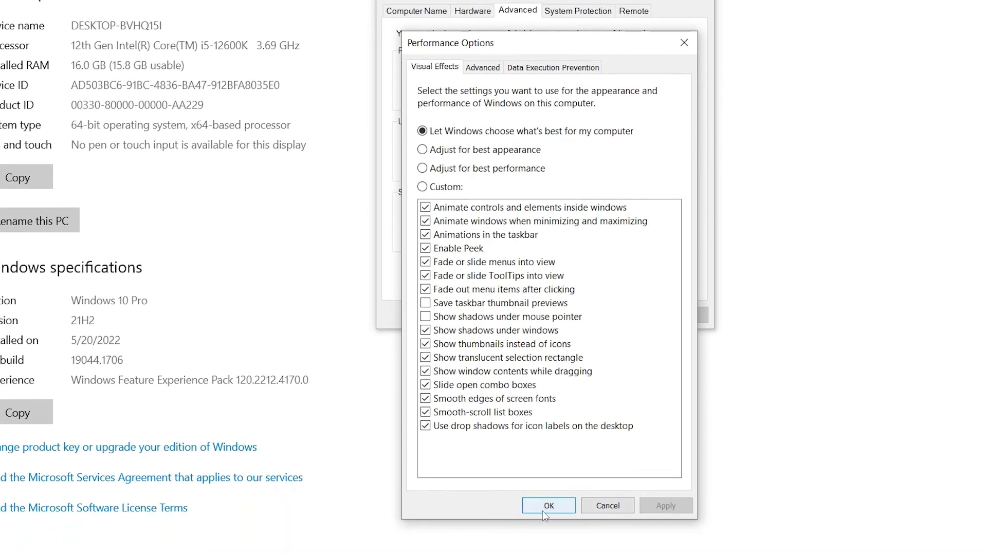
Close Performance Options, then down and finish the rooftop enemy with the Striker AR and Hammer Pump Shotgun.
{"action": "left_click", "coordinate": [547, 506]}
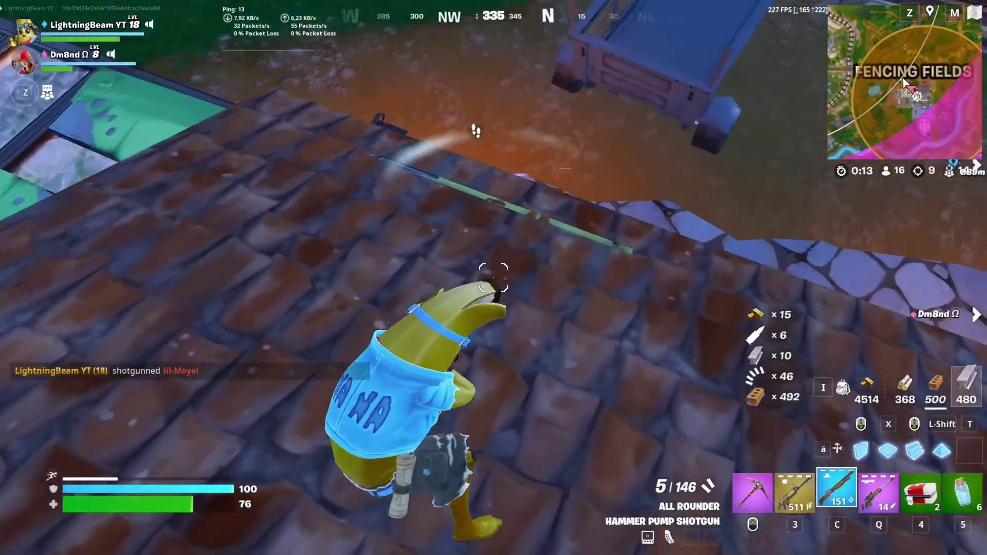
{"action": "key", "text": "3"}
{"action": "left_click", "coordinate": [494, 277]}
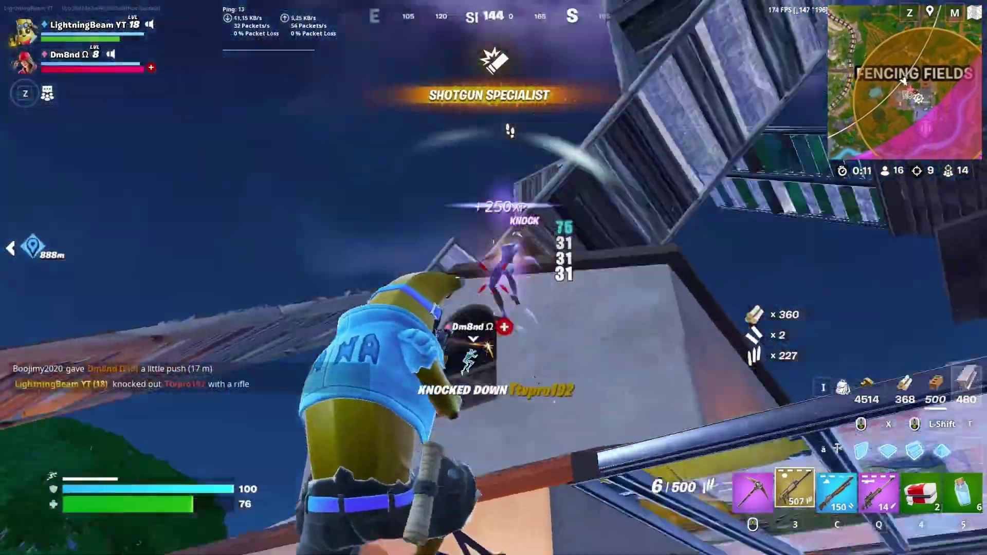
{"action": "left_click", "coordinate": [494, 278]}
{"action": "key", "text": "c"}
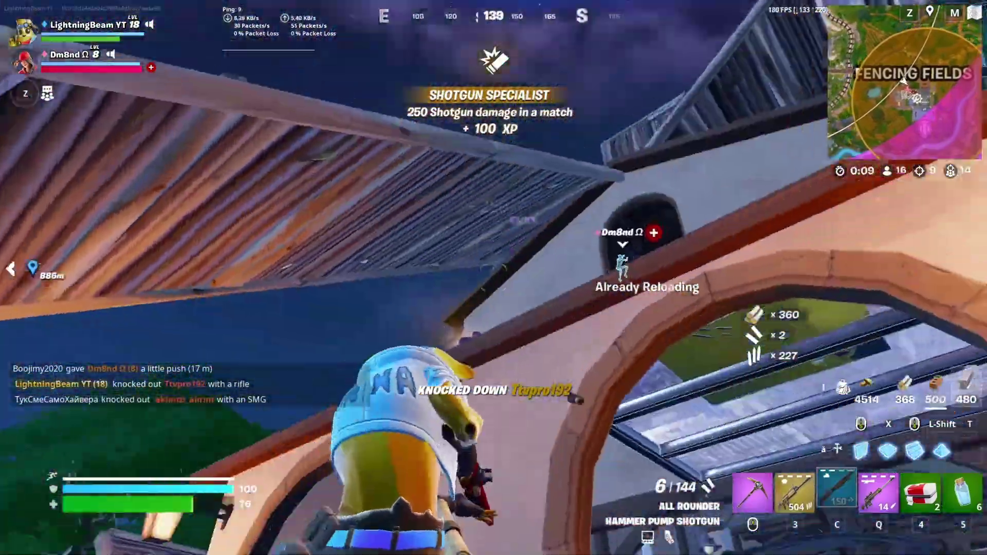
{"action": "left_click", "coordinate": [493, 278]}
{"action": "key", "text": "3"}
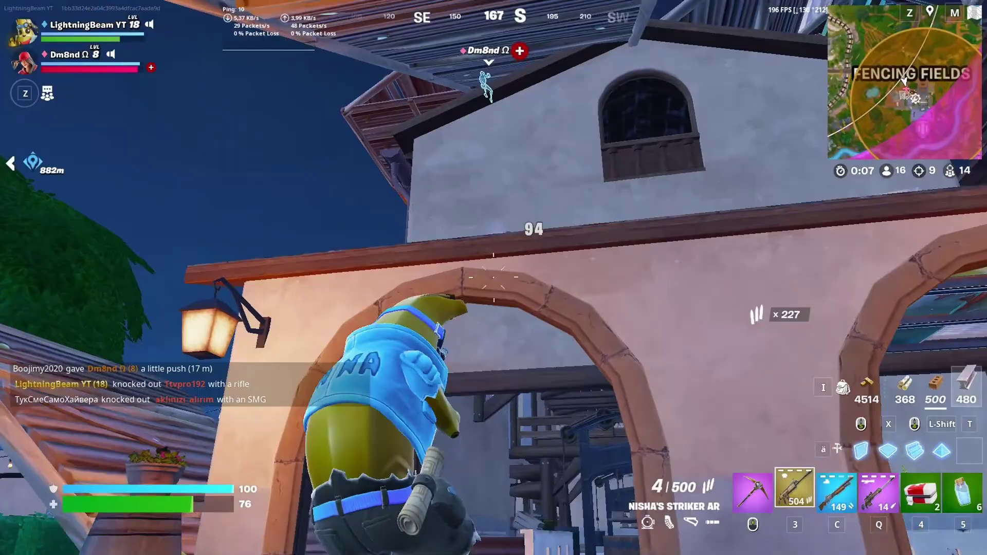
{"action": "left_click", "coordinate": [494, 277]}
{"action": "key", "text": "r"}
{"action": "key", "text": "r"}
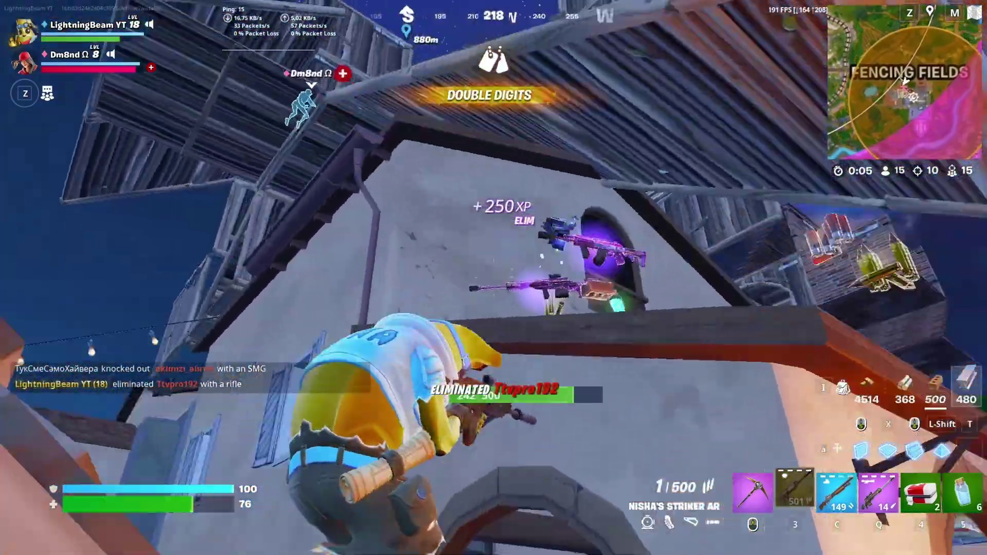
Fire the scoped AR at the next enemy and place wooden builds for cover.
{"action": "right_click", "coordinate": [494, 278]}
{"action": "left_click", "coordinate": [494, 278]}
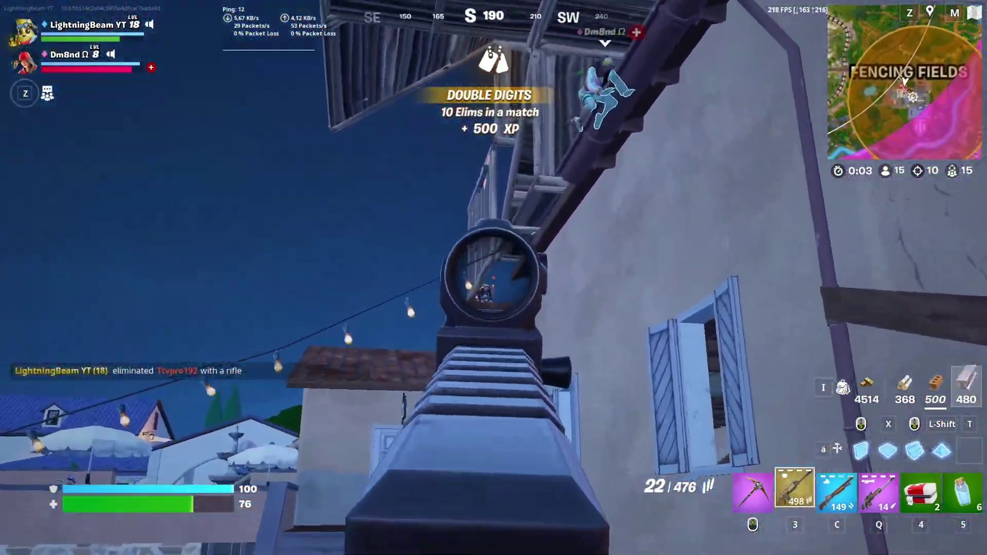
{"action": "left_click", "coordinate": [494, 278]}
{"action": "left_click", "coordinate": [494, 277]}
{"action": "left_click", "coordinate": [493, 277]}
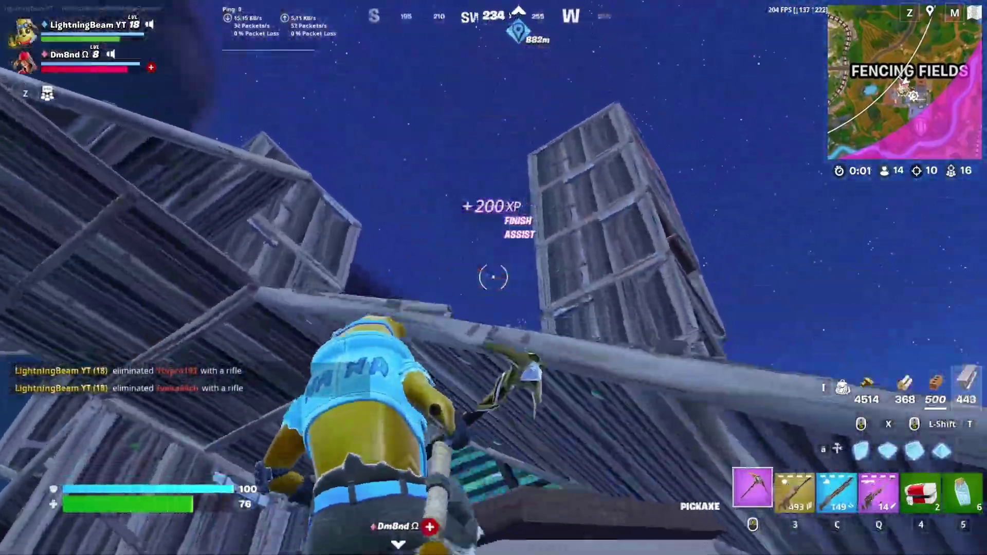
{"action": "key", "text": "a"}
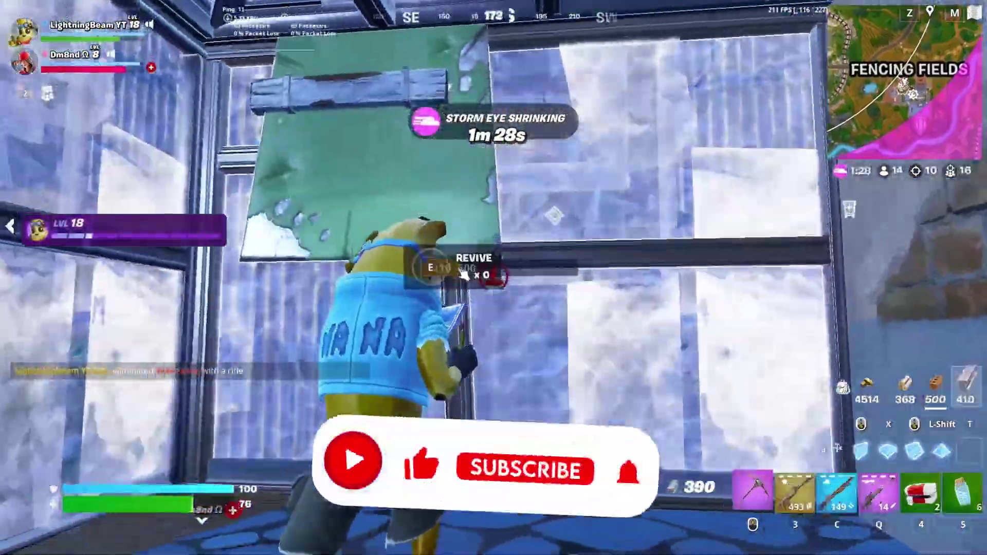